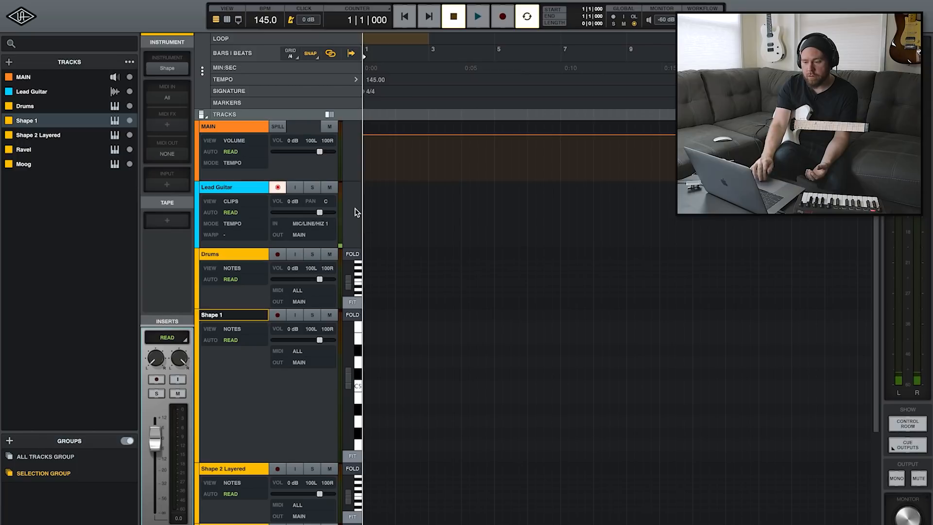
Select the Lead Guitar track and open its ENGL Savage Unison plug-in
{"action": "scroll", "coordinate": [357, 212], "scroll_direction": "down", "scroll_amount": 5}
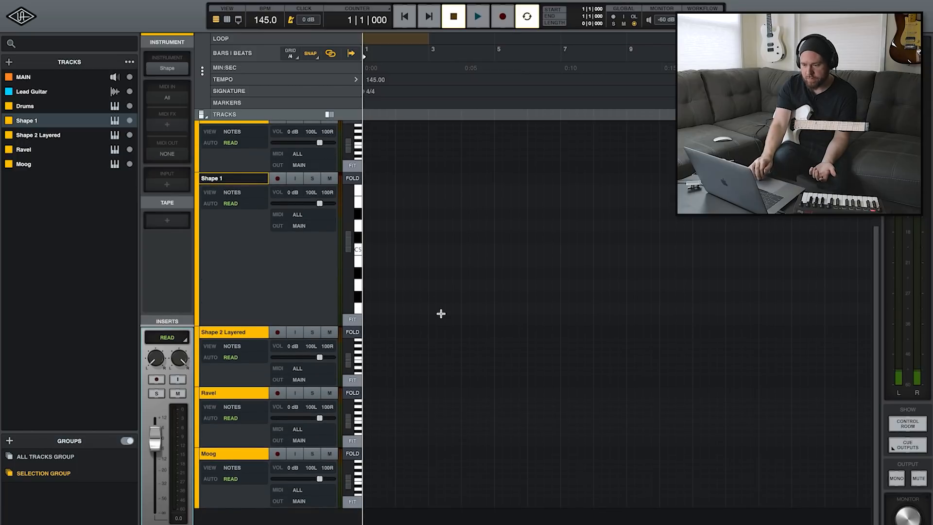
{"action": "scroll", "coordinate": [440, 314], "scroll_direction": "up", "scroll_amount": 5}
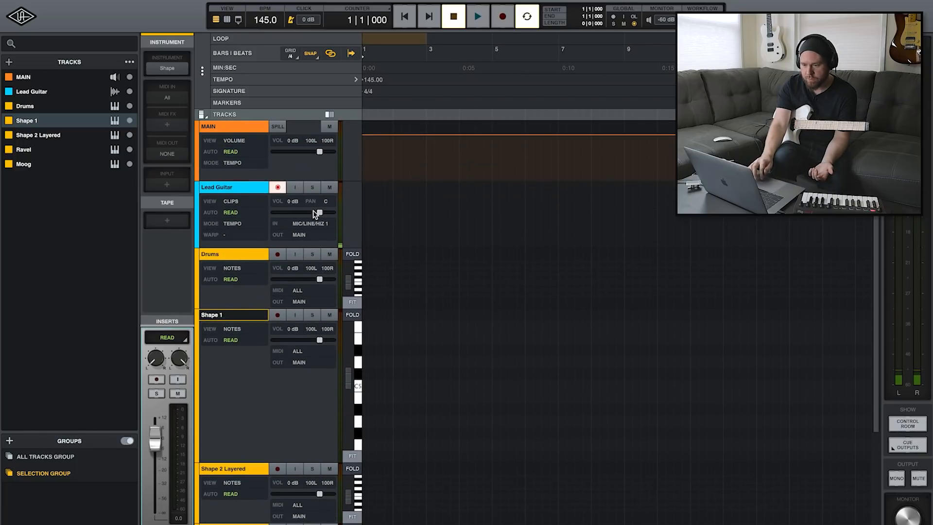
{"action": "left_click", "coordinate": [236, 187]}
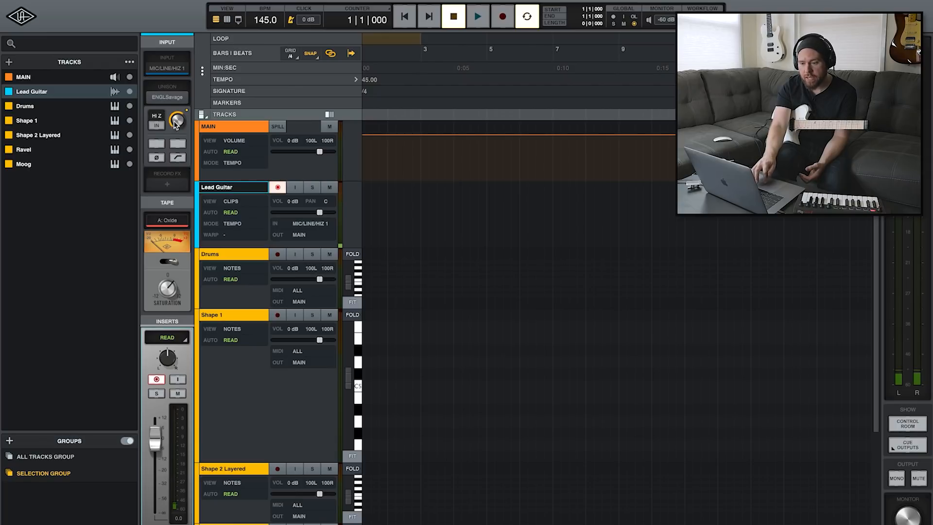
{"action": "left_click", "coordinate": [168, 99]}
{"action": "left_click", "coordinate": [300, 144]}
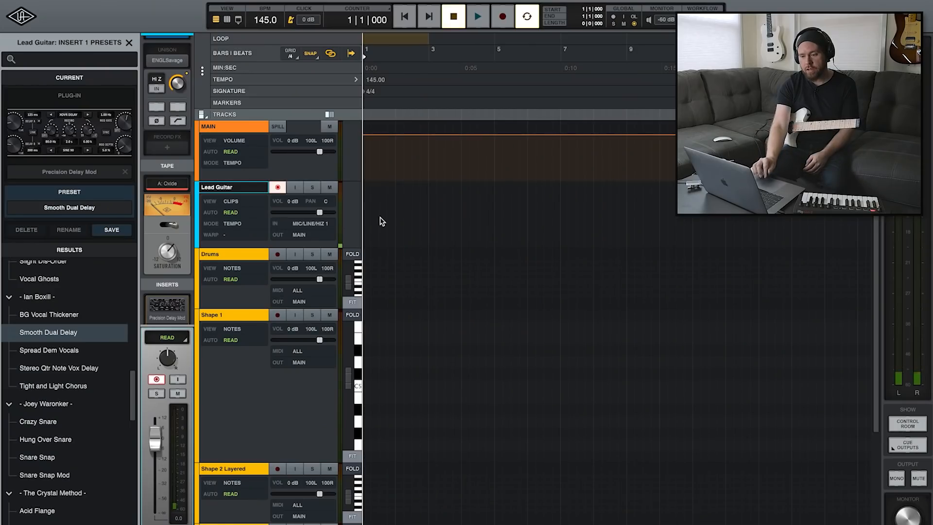
Record a guitar part on the Lead Guitar track
{"action": "left_click", "coordinate": [226, 187]}
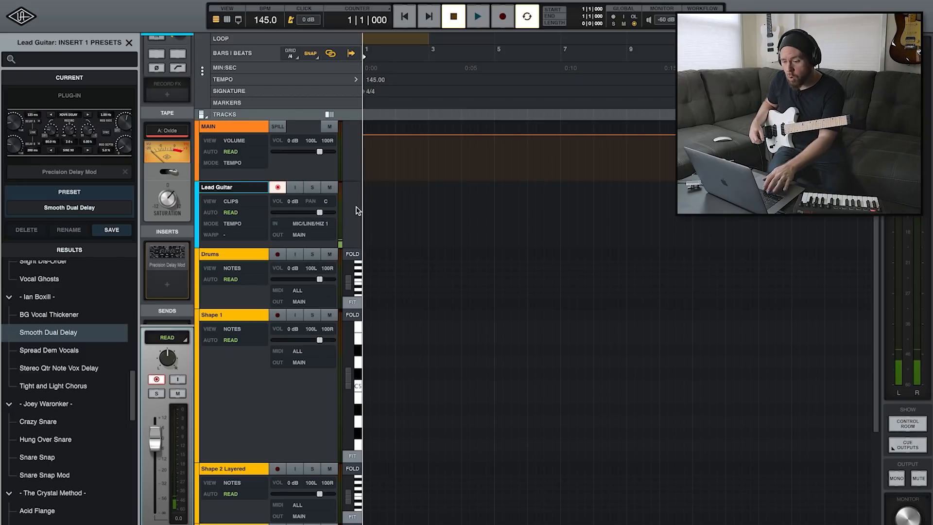
{"action": "key", "text": "r"}
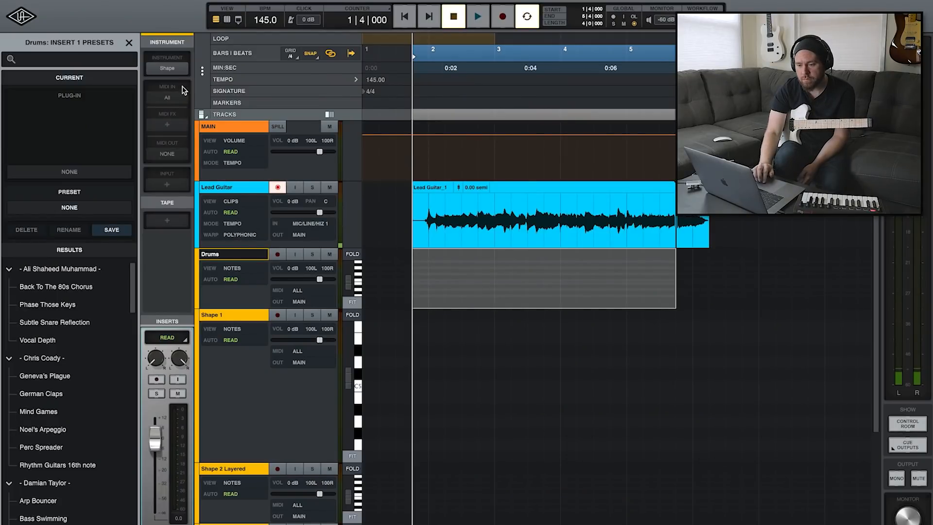
Open the Drums track's Shape instrument and show the detailed settings of its Vinyl Hip-Hop Kit part
{"action": "left_click", "coordinate": [168, 69]}
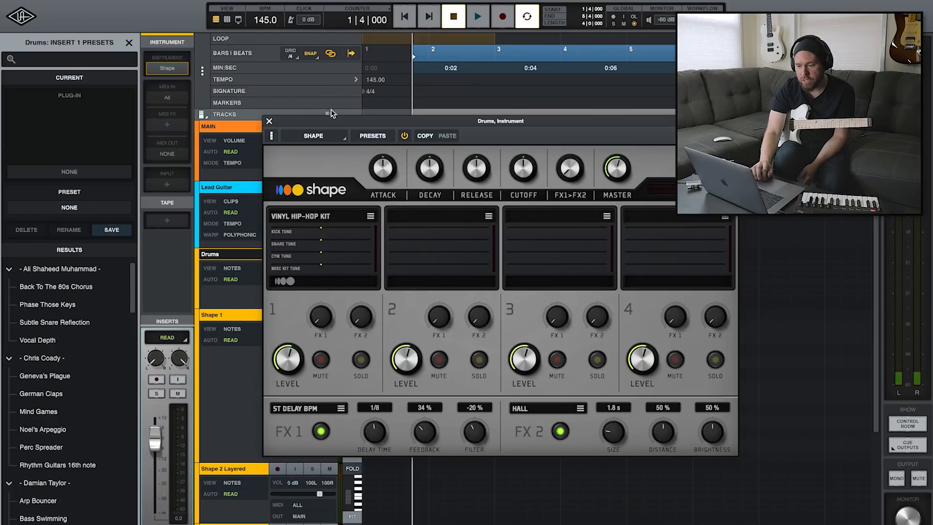
{"action": "mouse_move", "coordinate": [340, 244]}
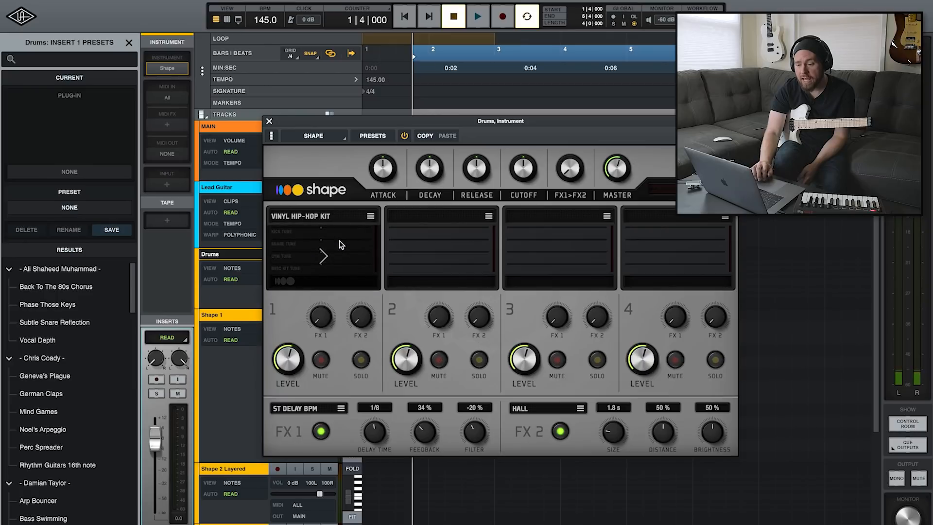
{"action": "left_click", "coordinate": [339, 240]}
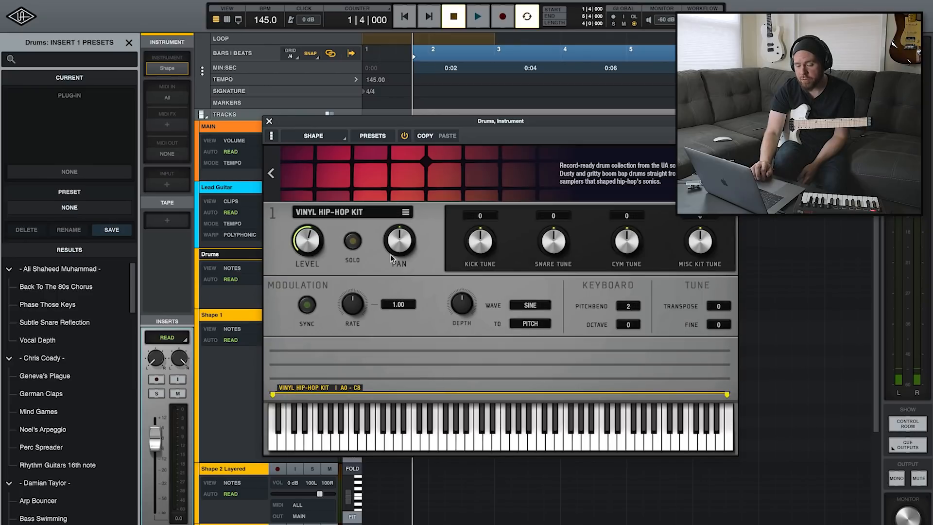
Arm the Drums track for recording and close its Shape instrument window
{"action": "left_click", "coordinate": [267, 119]}
{"action": "left_click", "coordinate": [276, 253]}
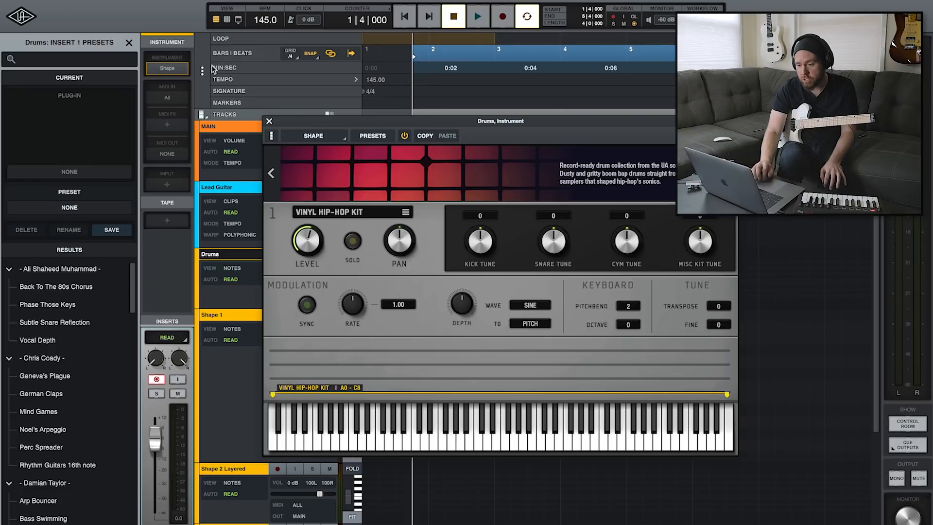
{"action": "left_click", "coordinate": [267, 121]}
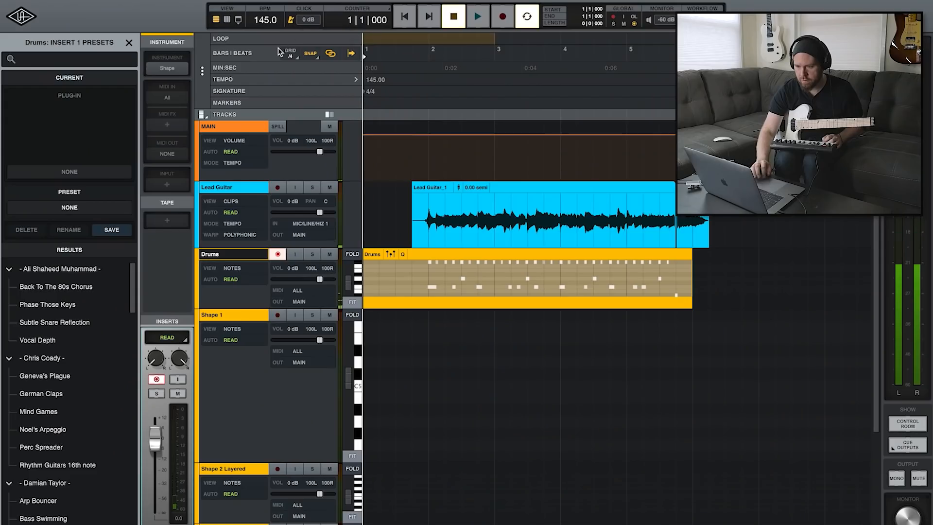
Enlarge the Drums track and quantize its recorded notes to a 1/16 grid at a strength of 95
{"action": "left_click_drag", "start_coordinate": [328, 305], "coordinate": [324, 464]}
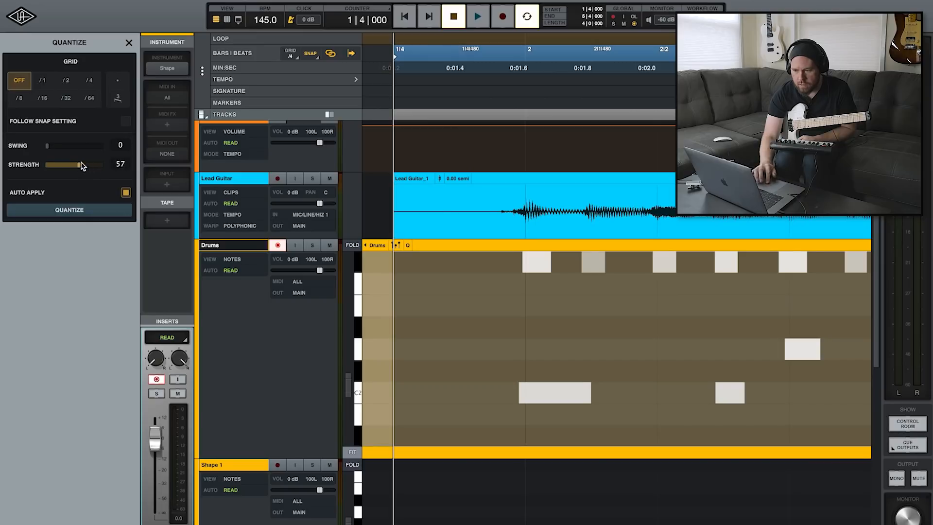
{"action": "left_click", "coordinate": [43, 98]}
{"action": "mouse_move", "coordinate": [80, 165]}
{"action": "left_mouse_down"}
{"action": "mouse_move", "coordinate": [119, 167]}
{"action": "mouse_move", "coordinate": [94, 163]}
{"action": "left_mouse_up"}
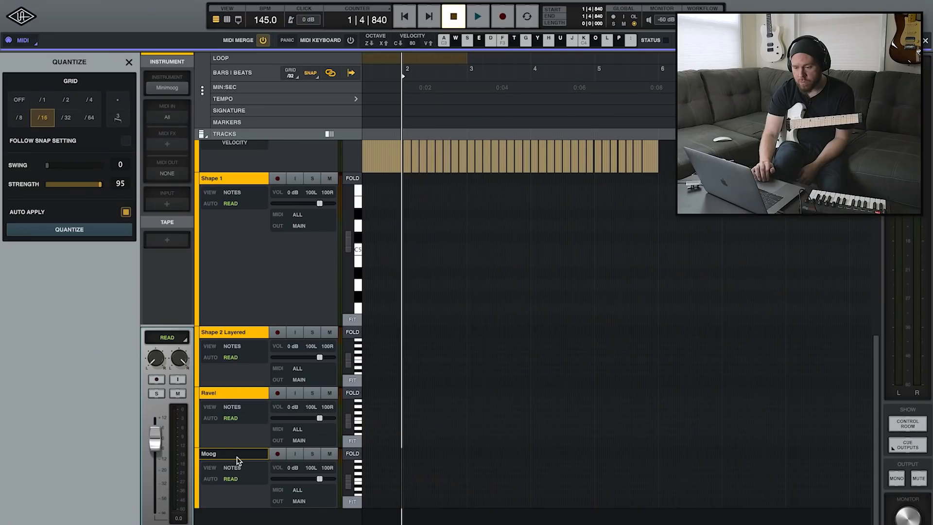
Check the Minimoog instrument on the Moog track and record a short MIDI take on that track
{"action": "left_click", "coordinate": [168, 89]}
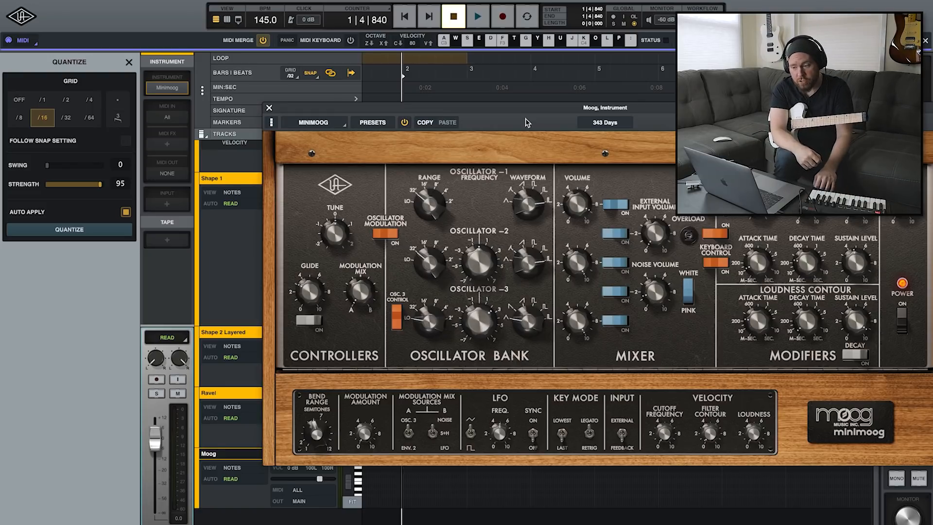
{"action": "left_click", "coordinate": [271, 108]}
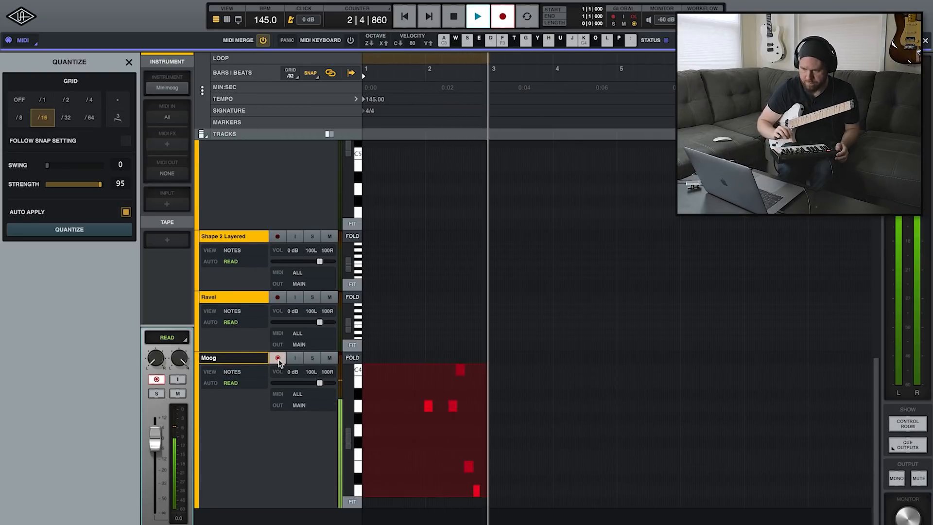
{"action": "key", "text": "space"}
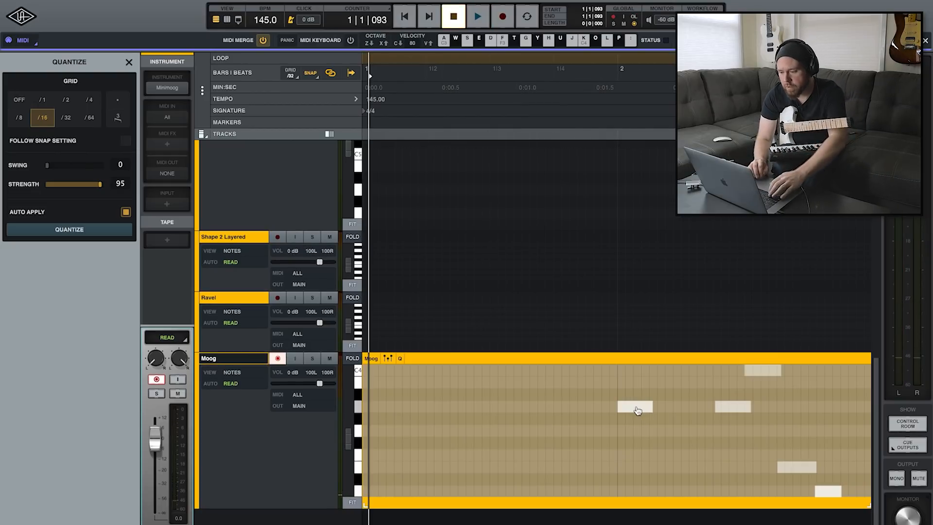
Undo the last timing shift of the recorded Moog notes
{"action": "key", "text": "super+z"}
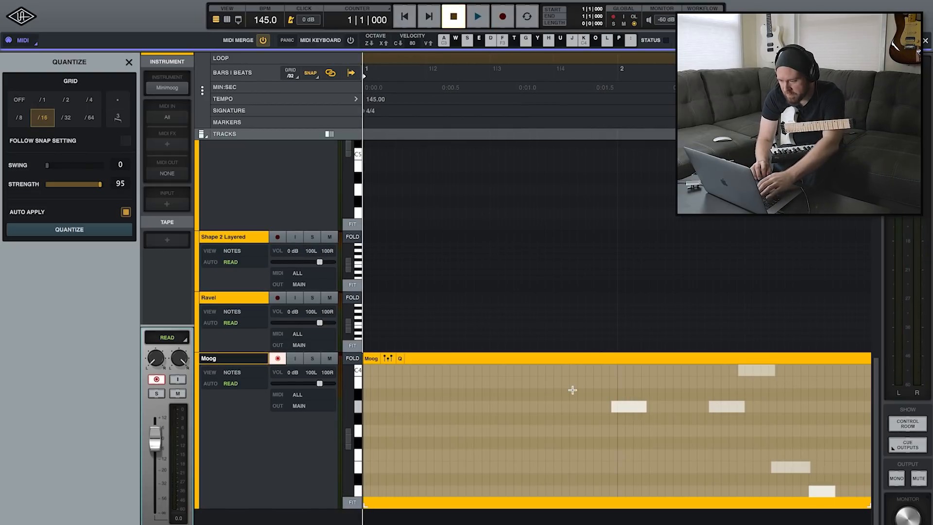
{"action": "key", "text": "r"}
{"action": "key", "text": "shift+r"}
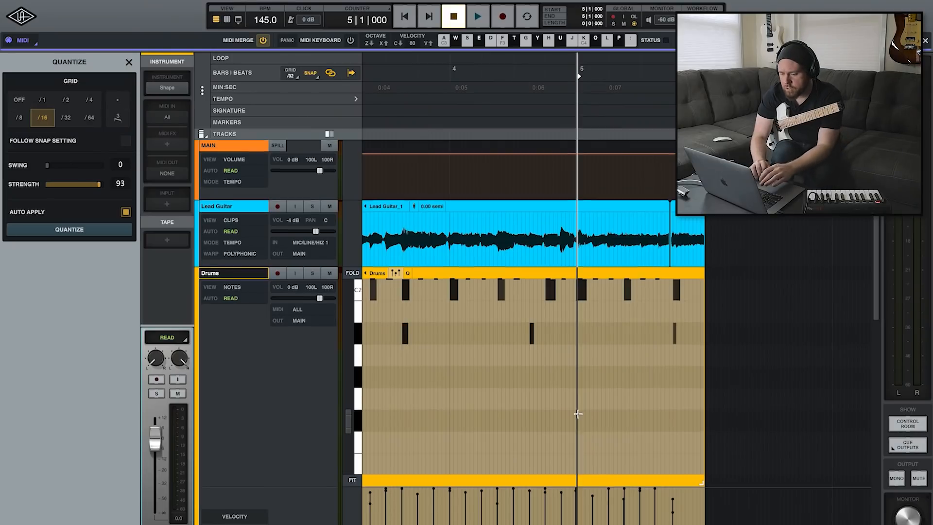
{"action": "scroll", "coordinate": [577, 414], "scroll_direction": "down", "scroll_amount": 10}
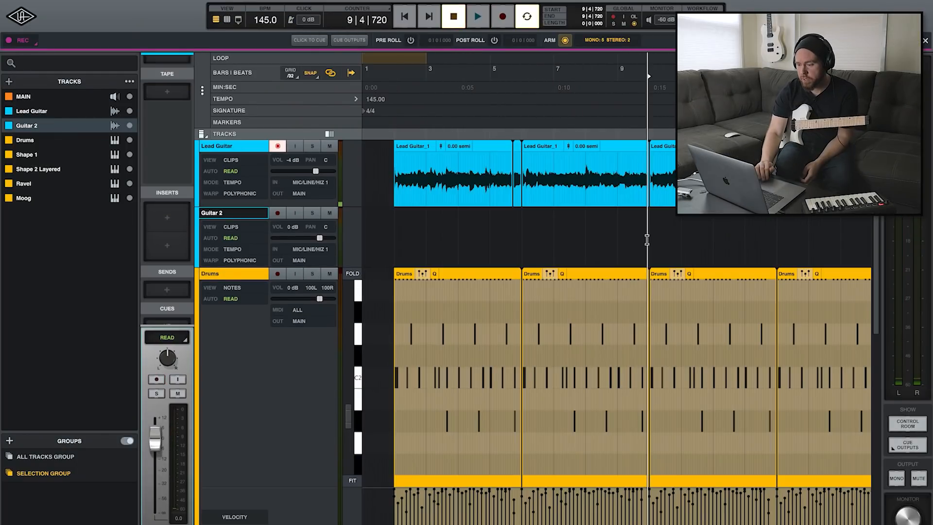
{"action": "scroll", "coordinate": [646, 240], "scroll_direction": "right", "scroll_amount": 5}
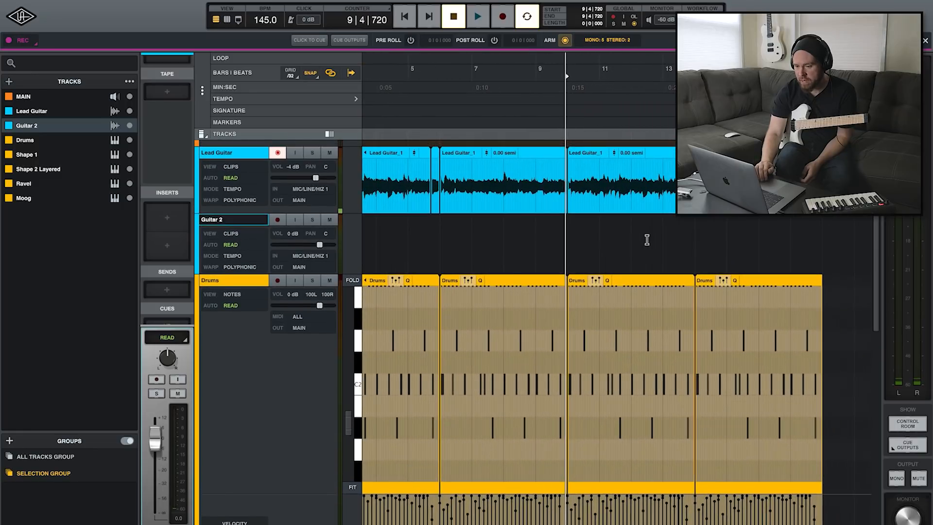
{"action": "scroll", "coordinate": [647, 239], "scroll_direction": "up", "scroll_amount": 3}
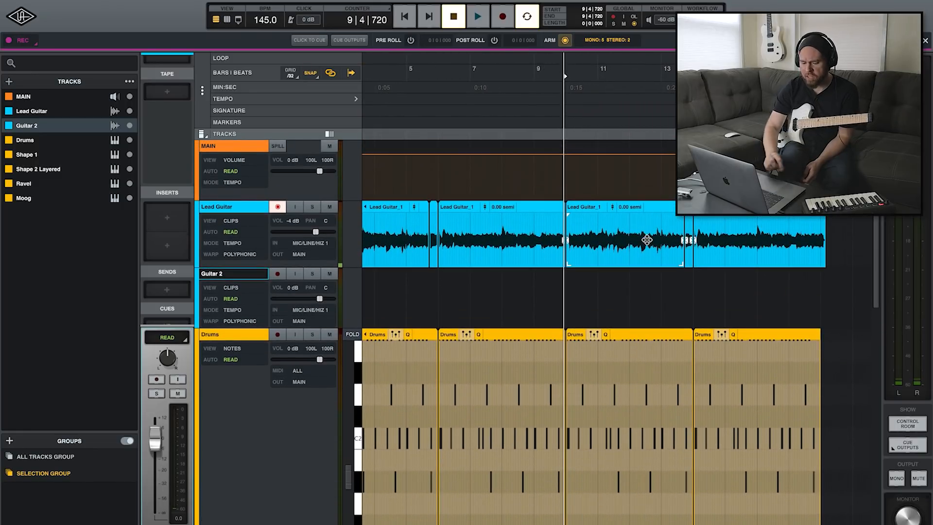
{"action": "scroll", "coordinate": [646, 240], "scroll_direction": "down", "scroll_amount": 5}
{"action": "scroll", "coordinate": [647, 239], "scroll_direction": "down", "scroll_amount": 10}
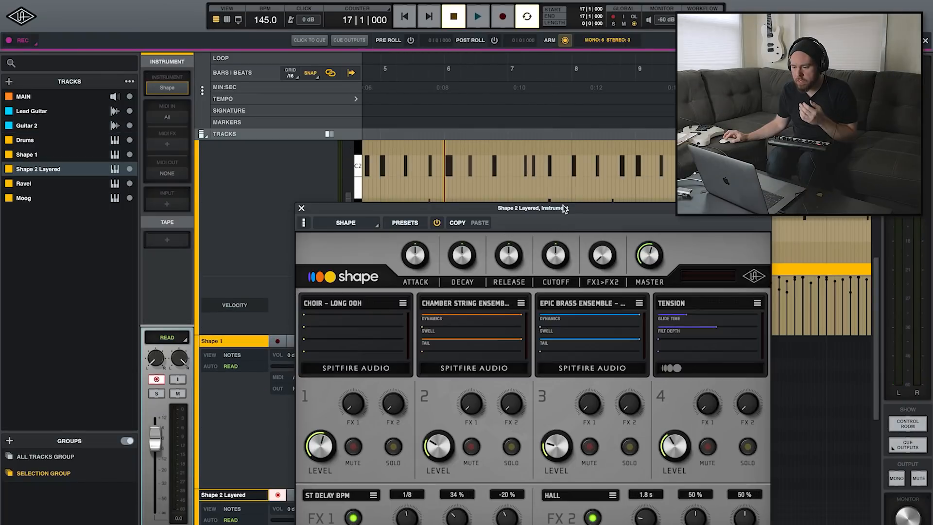
Reposition the Shape 2 Layered instrument window and unmute its Chamber String Ensemble layer
{"action": "left_click_drag", "start_coordinate": [563, 209], "coordinate": [560, 164]}
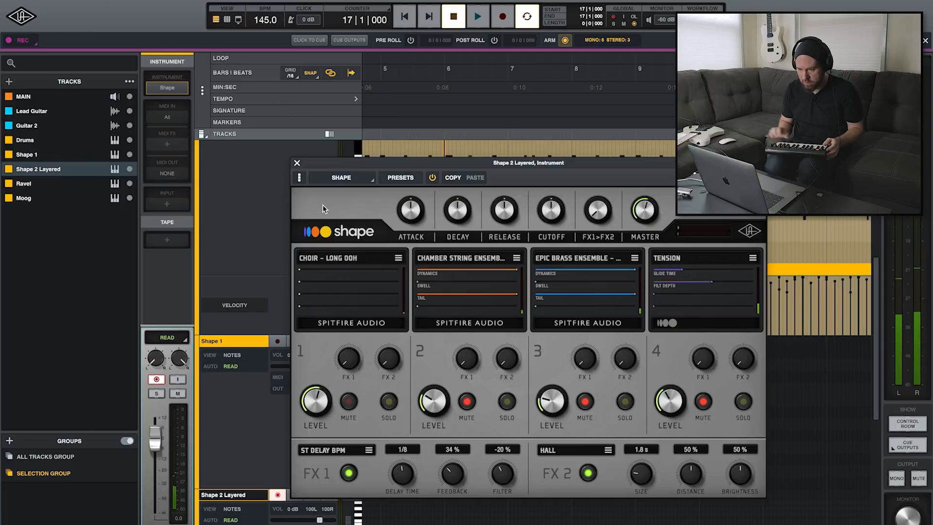
{"action": "left_click", "coordinate": [468, 402]}
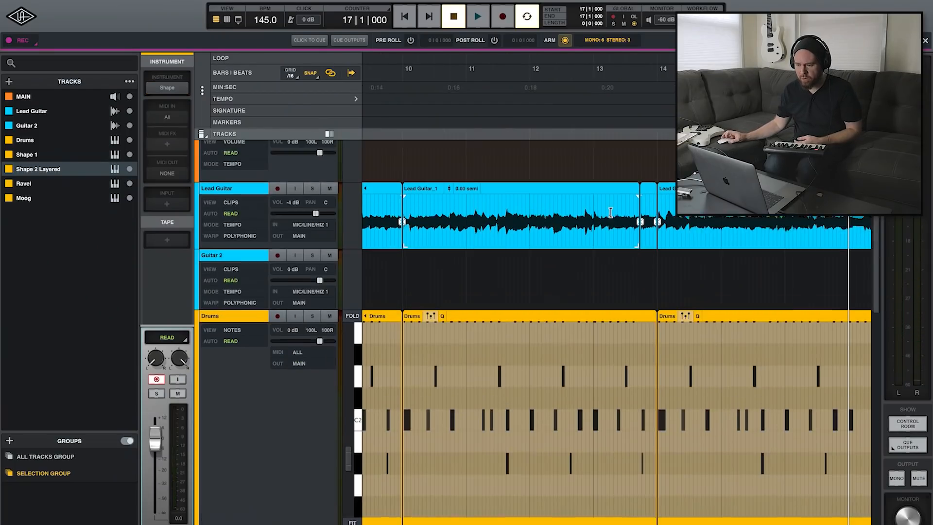
Shorten the long note in the Shape 2 Layered clip so that it ends at bar 12
{"action": "scroll", "coordinate": [611, 212], "scroll_direction": "up", "scroll_amount": 2}
{"action": "scroll", "coordinate": [611, 212], "scroll_direction": "left", "scroll_amount": 2}
{"action": "scroll", "coordinate": [611, 213], "scroll_direction": "left", "scroll_amount": 2}
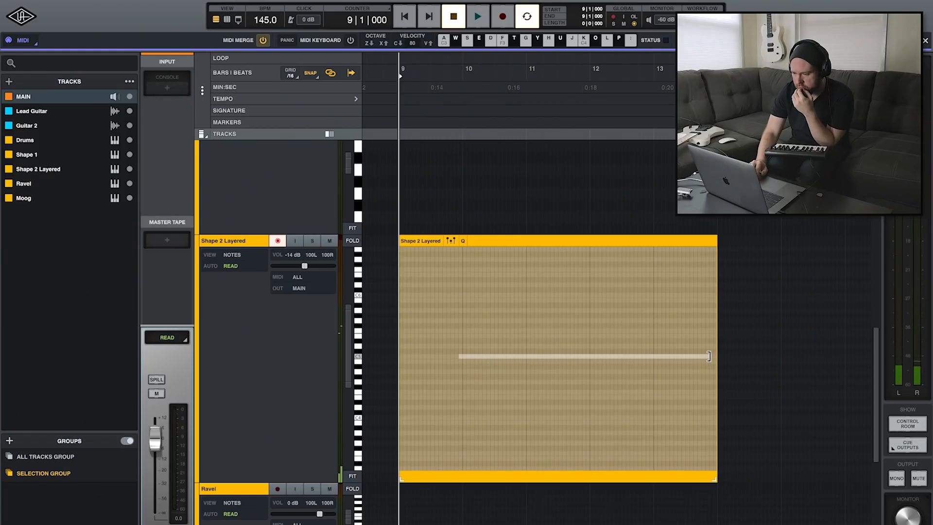
{"action": "left_click_drag", "start_coordinate": [696, 356], "coordinate": [593, 358]}
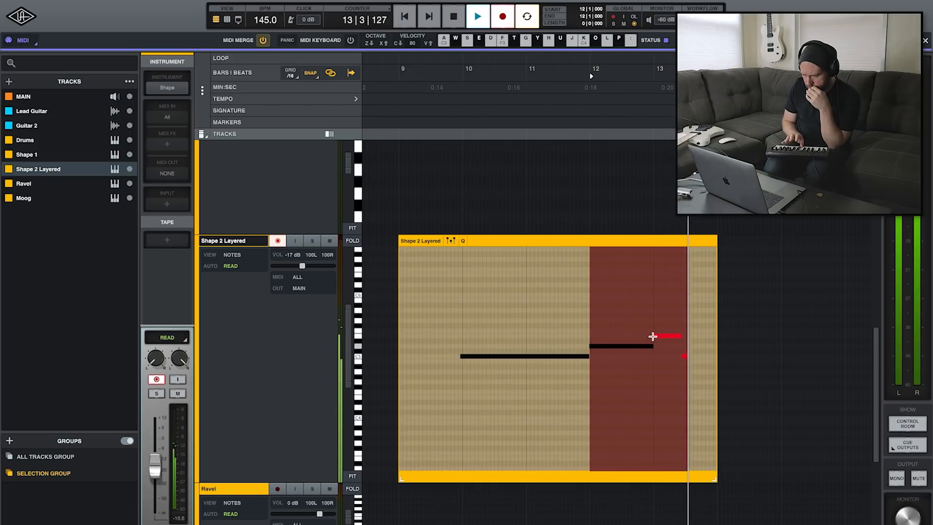
Select the last note after bar 13 in the Shape 2 Layered clip, and select the whole clip
{"action": "left_click", "coordinate": [668, 337]}
{"action": "left_click", "coordinate": [697, 321]}
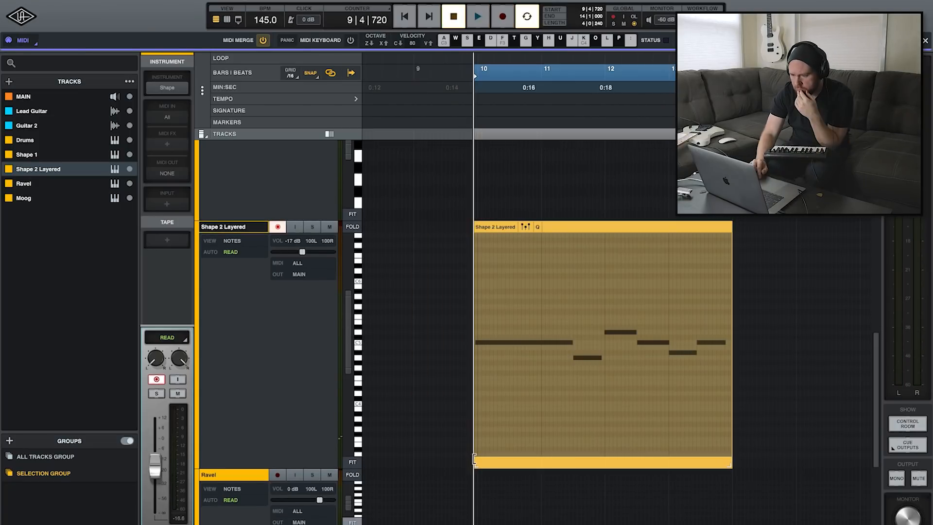
{"action": "left_click", "coordinate": [476, 462]}
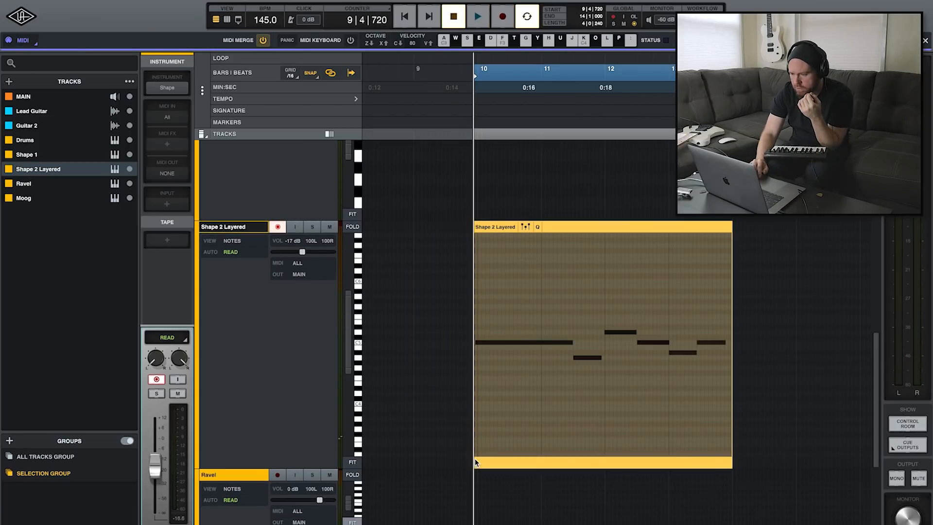
Place the playback position at 9|4, just before the start of the Shape 2 Layered clip
{"action": "left_click", "coordinate": [460, 276]}
{"action": "scroll", "coordinate": [461, 276], "scroll_direction": "right", "scroll_amount": 2}
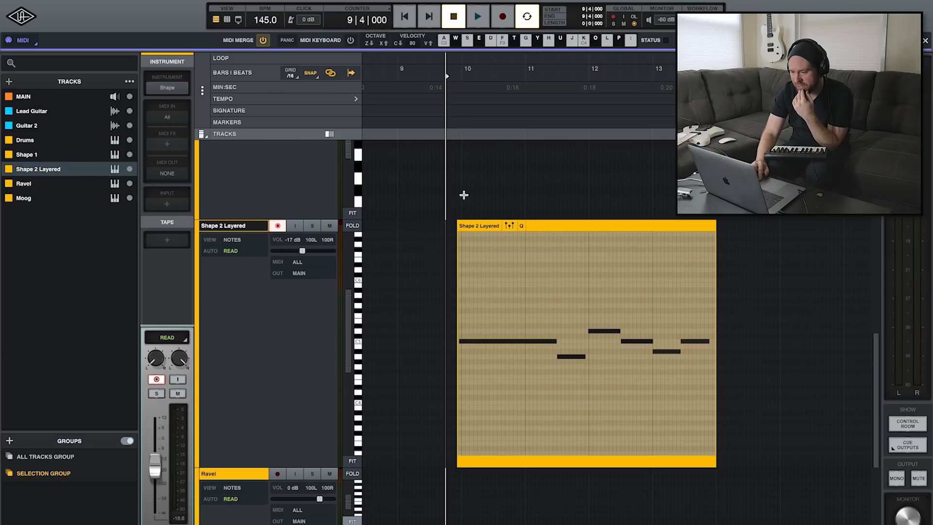
{"action": "scroll", "coordinate": [462, 196], "scroll_direction": "right", "scroll_amount": 1}
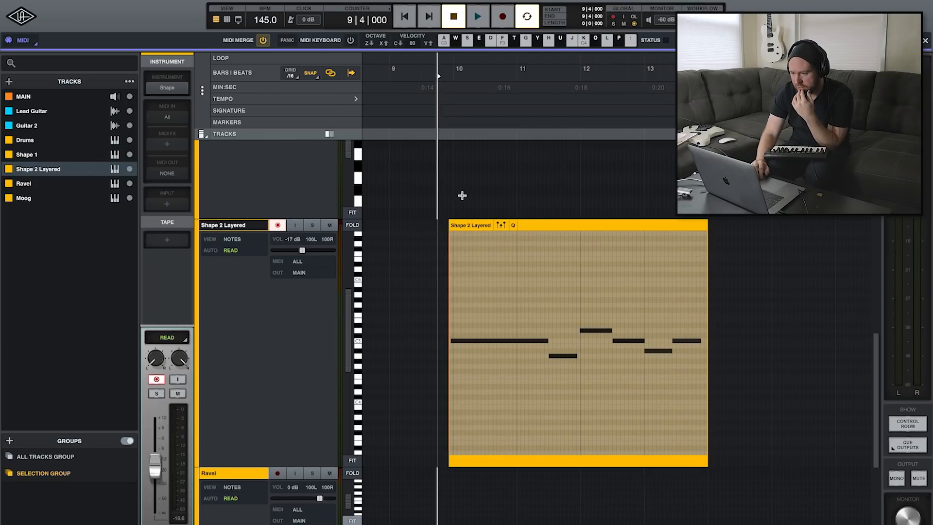
{"action": "left_click", "coordinate": [577, 190]}
Lower the Shape 2 Layered track's volume to -15 dB during playback
{"action": "scroll", "coordinate": [578, 190], "scroll_direction": "right", "scroll_amount": 2}
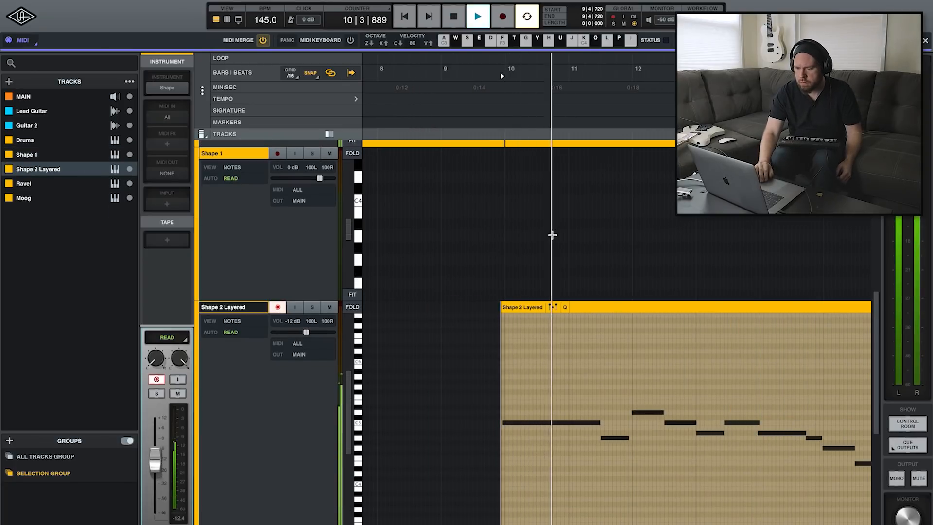
{"action": "scroll", "coordinate": [552, 235], "scroll_direction": "right", "scroll_amount": 4}
{"action": "scroll", "coordinate": [552, 235], "scroll_direction": "right", "scroll_amount": 4}
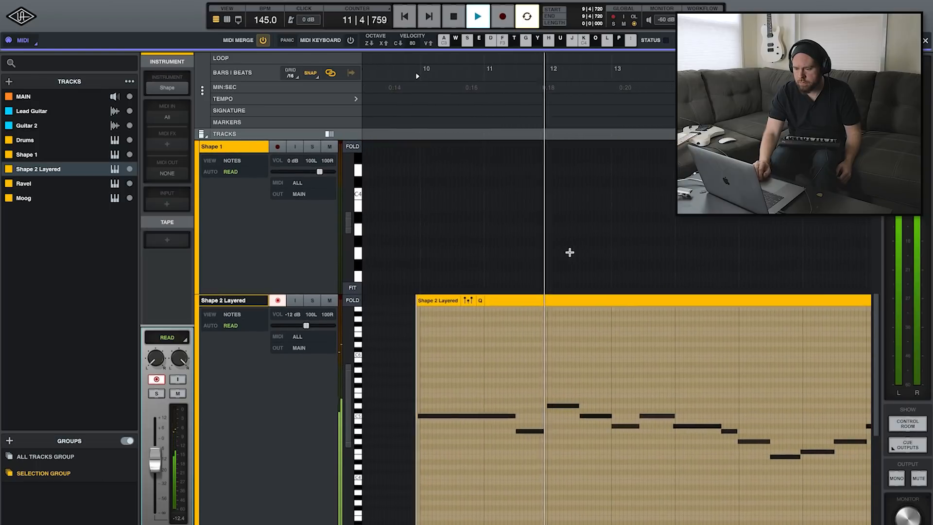
{"action": "left_click_drag", "start_coordinate": [306, 323], "coordinate": [303, 326]}
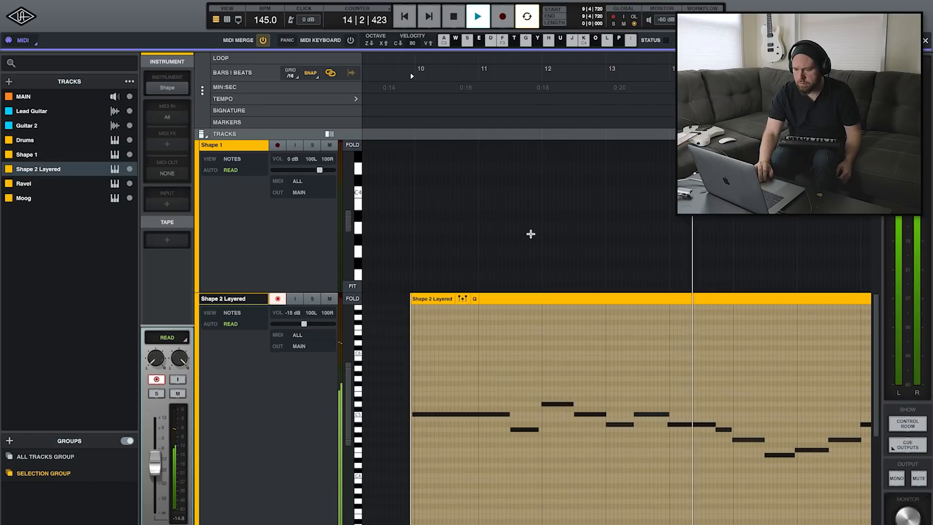
{"action": "scroll", "coordinate": [531, 234], "scroll_direction": "right", "scroll_amount": 5}
{"action": "scroll", "coordinate": [531, 234], "scroll_direction": "right", "scroll_amount": 6}
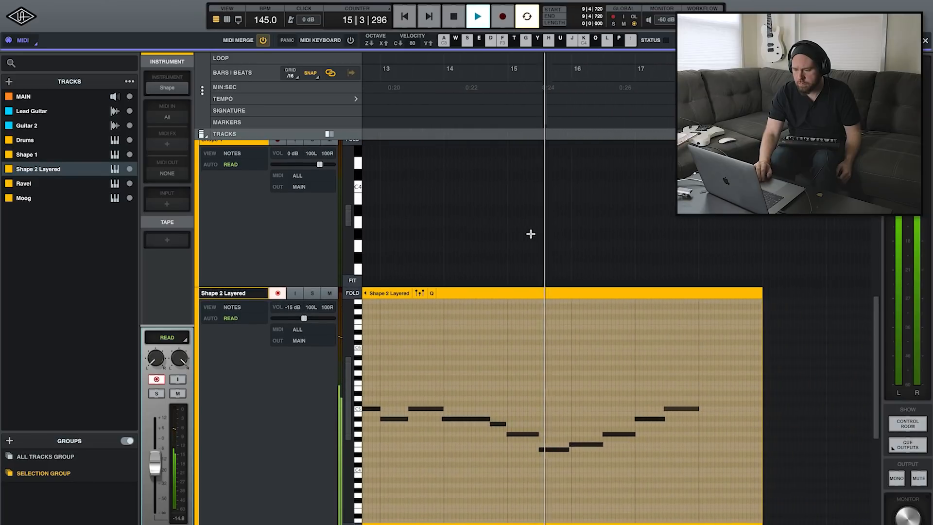
{"action": "scroll", "coordinate": [531, 233], "scroll_direction": "right", "scroll_amount": 3}
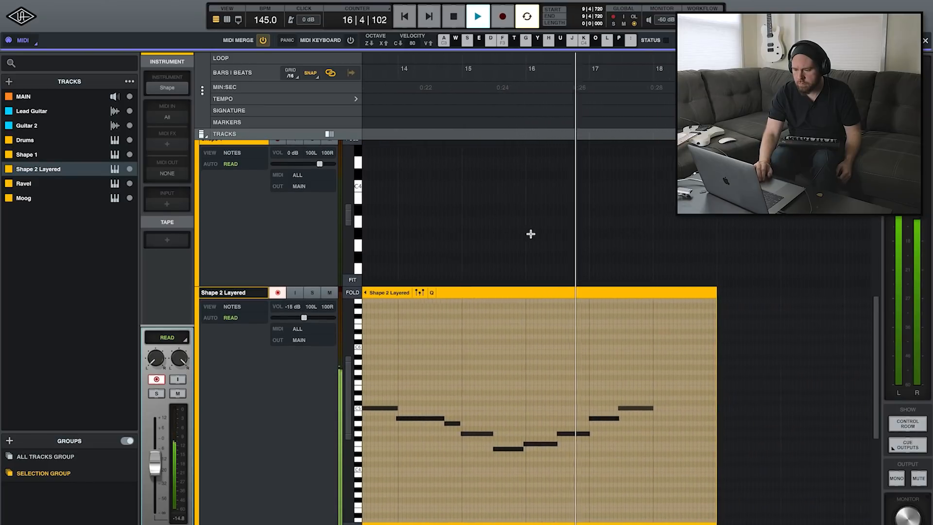
{"action": "scroll", "coordinate": [531, 234], "scroll_direction": "right", "scroll_amount": 3}
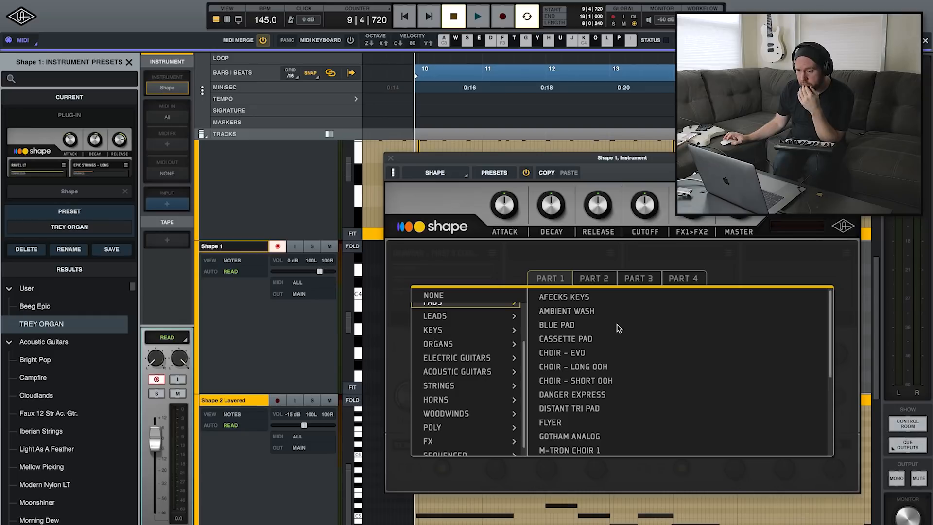
Load the Cassette Pad sound into part 1 of the Shape 1 instrument
{"action": "scroll", "coordinate": [618, 328], "scroll_direction": "down", "scroll_amount": 1}
{"action": "left_click", "coordinate": [618, 324]}
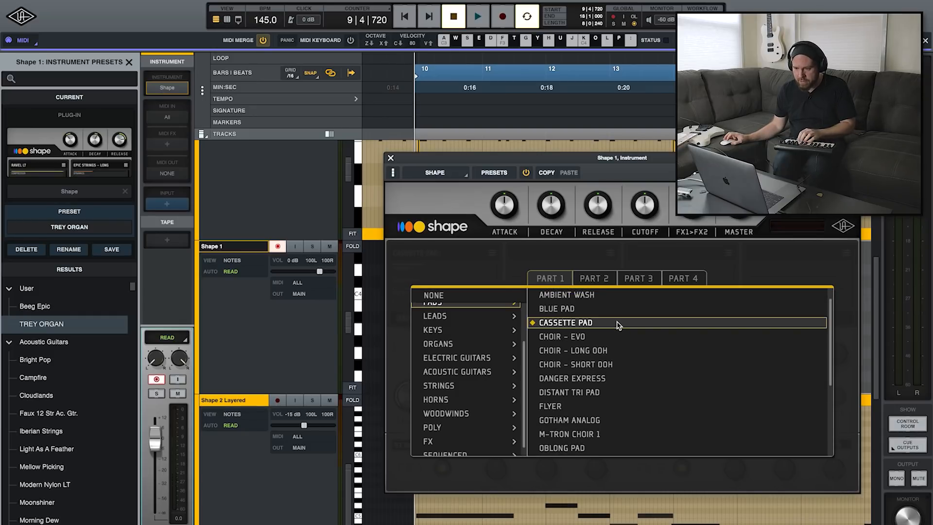
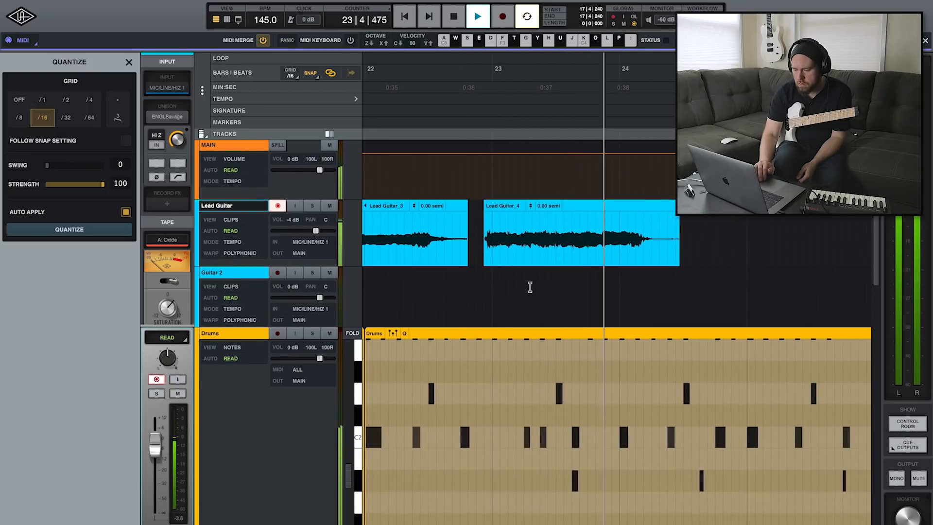
Stop playback and place the playback position at bar 22 on the Guitar 2 track
{"action": "key", "text": "space"}
{"action": "left_click", "coordinate": [631, 287]}
{"action": "scroll", "coordinate": [631, 287], "scroll_direction": "right", "scroll_amount": 3}
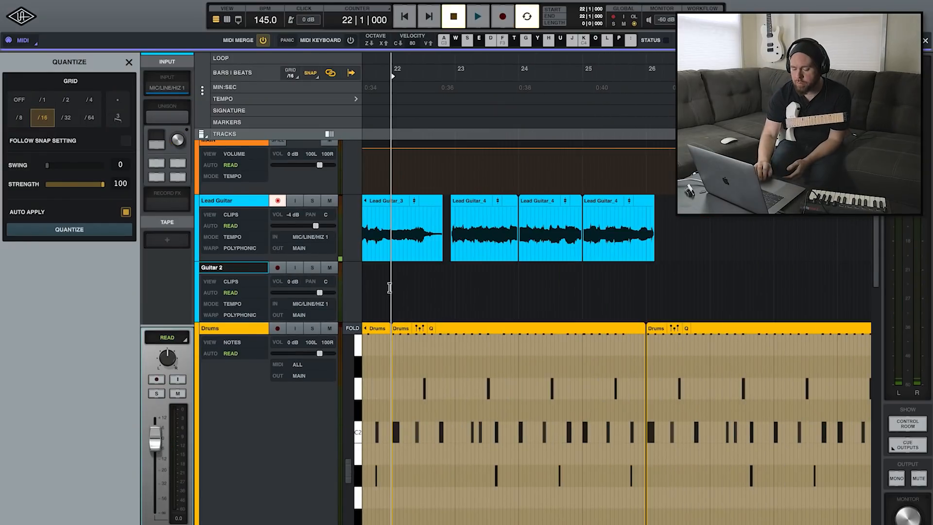
Trim the start of the Shape 1 clip to 18|1|000 so it lines up with the bar
{"action": "scroll", "coordinate": [389, 288], "scroll_direction": "down", "scroll_amount": 10}
{"action": "scroll", "coordinate": [389, 287], "scroll_direction": "left", "scroll_amount": 3}
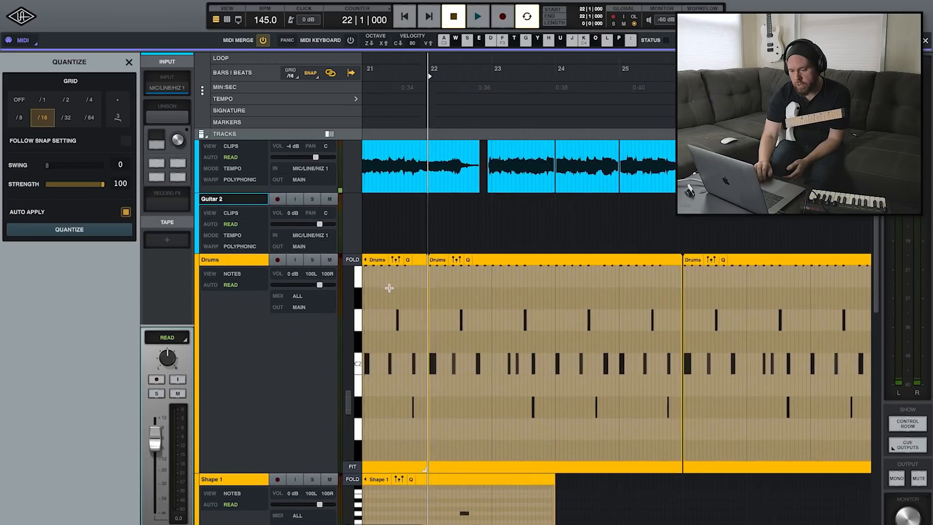
{"action": "scroll", "coordinate": [389, 287], "scroll_direction": "left", "scroll_amount": 5}
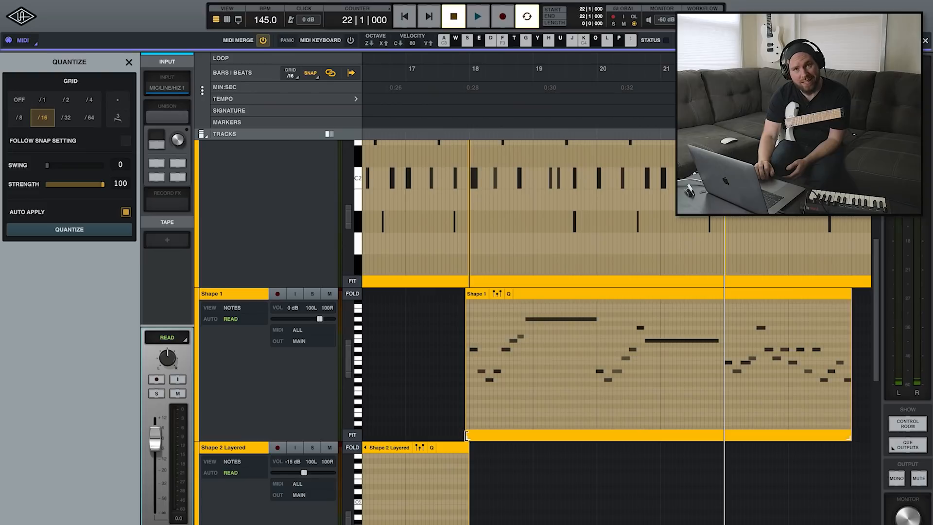
{"action": "left_click_drag", "start_coordinate": [467, 436], "coordinate": [474, 438]}
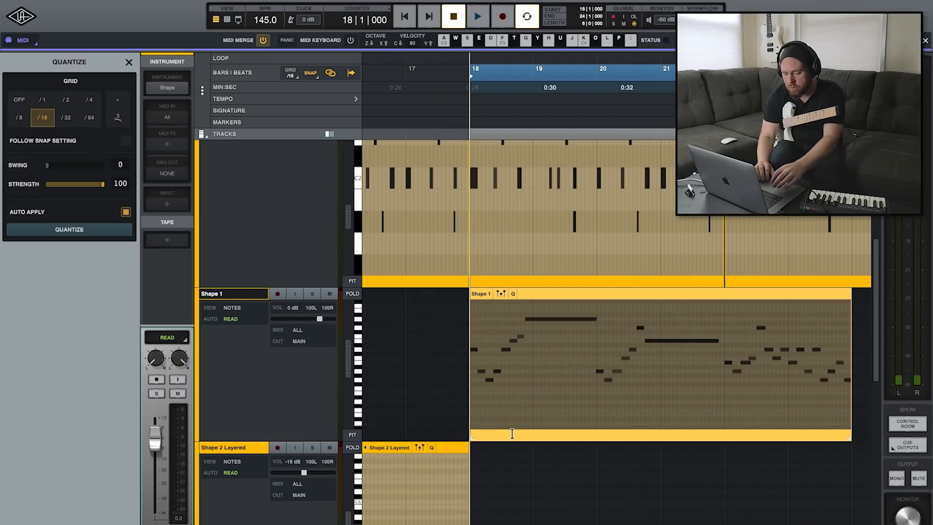
Copy the Shape 1 clip to bar 26 and select the copy's first note
{"action": "scroll", "coordinate": [512, 434], "scroll_direction": "right", "scroll_amount": 4}
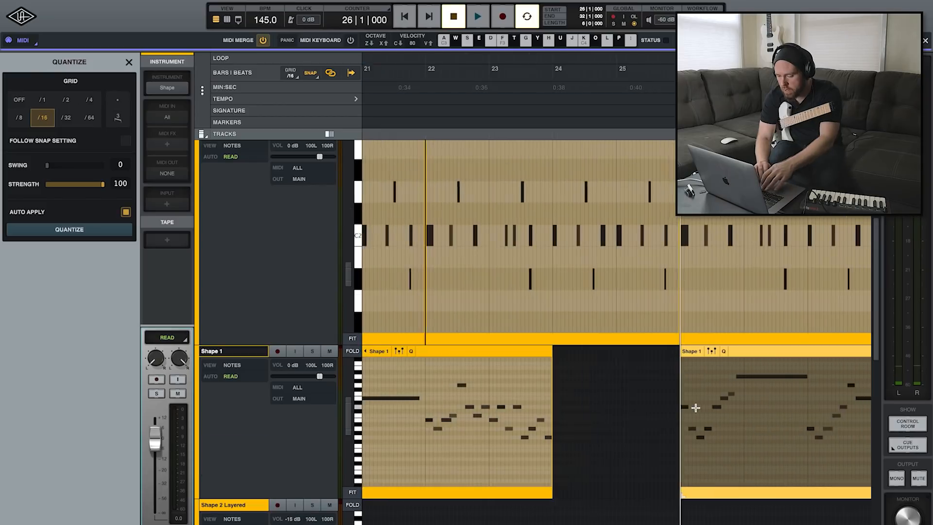
{"action": "scroll", "coordinate": [695, 407], "scroll_direction": "right", "scroll_amount": 1}
{"action": "scroll", "coordinate": [695, 407], "scroll_direction": "right", "scroll_amount": 3}
{"action": "scroll", "coordinate": [696, 407], "scroll_direction": "down", "scroll_amount": 1}
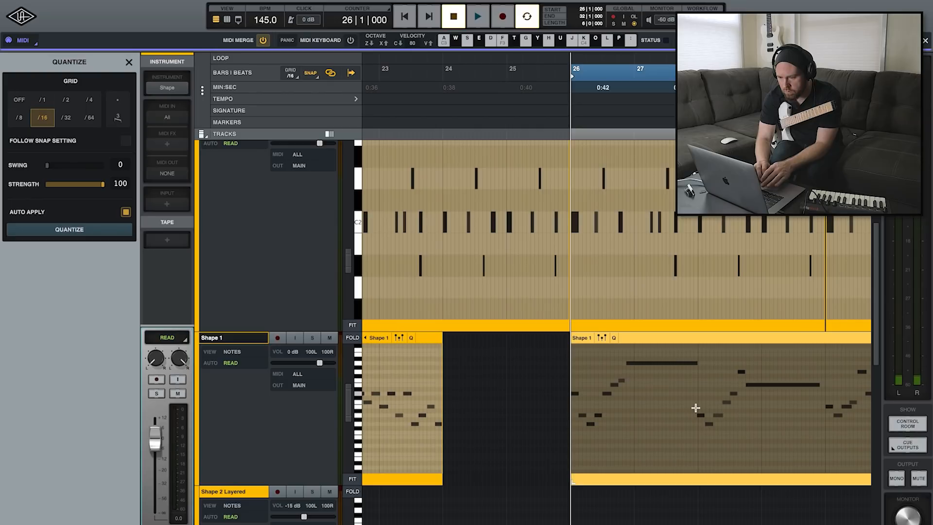
{"action": "left_click", "coordinate": [696, 401]}
{"action": "left_click", "coordinate": [699, 342]}
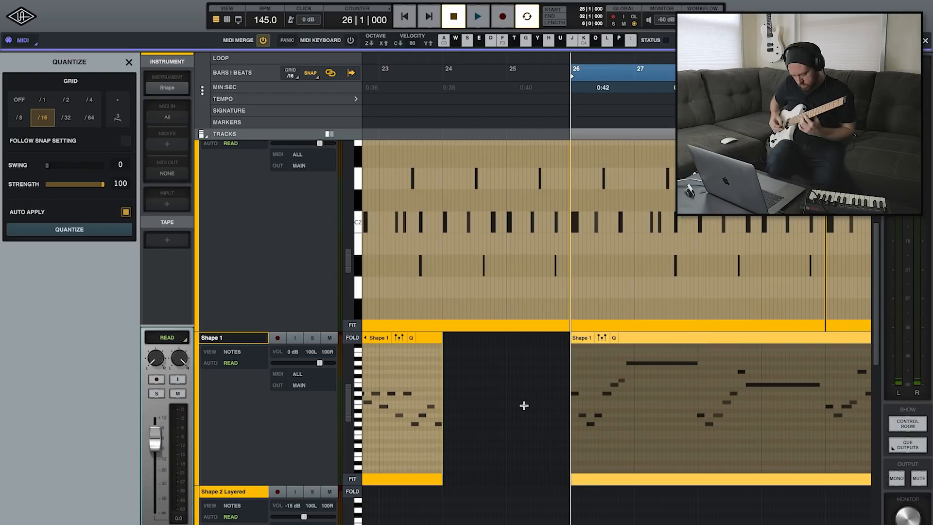
{"action": "left_click_drag", "start_coordinate": [571, 398], "coordinate": [577, 398]}
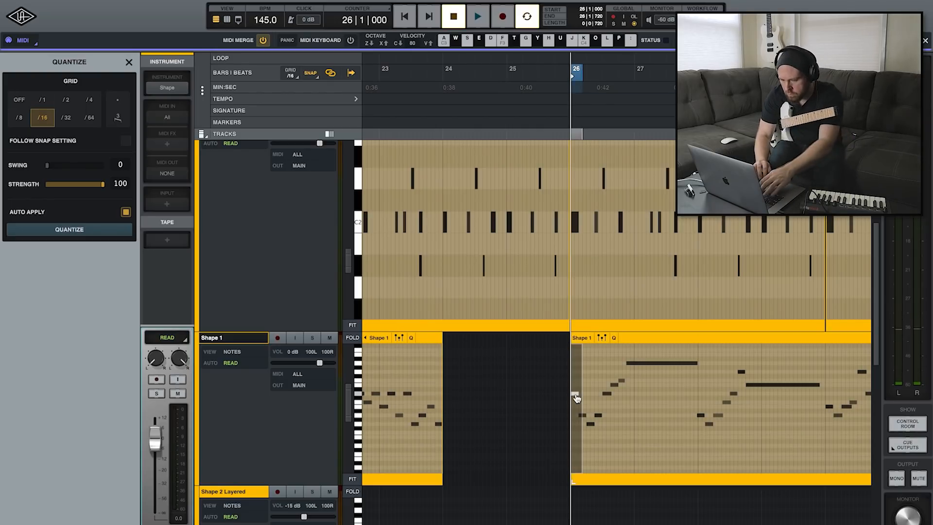
Record Lead Guitar takes from bar 25 and from bar 29, trimming the first take's start to bar 26
{"action": "key", "text": "r"}
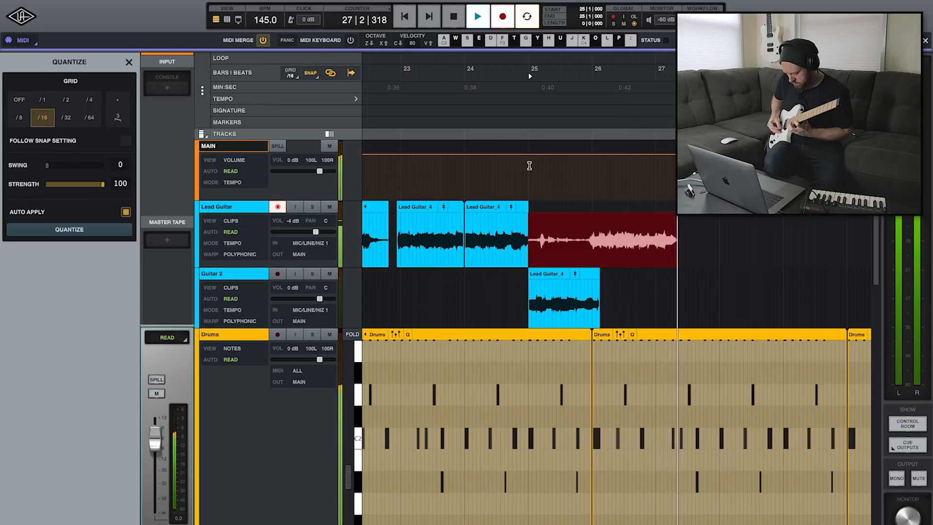
{"action": "key", "text": "space"}
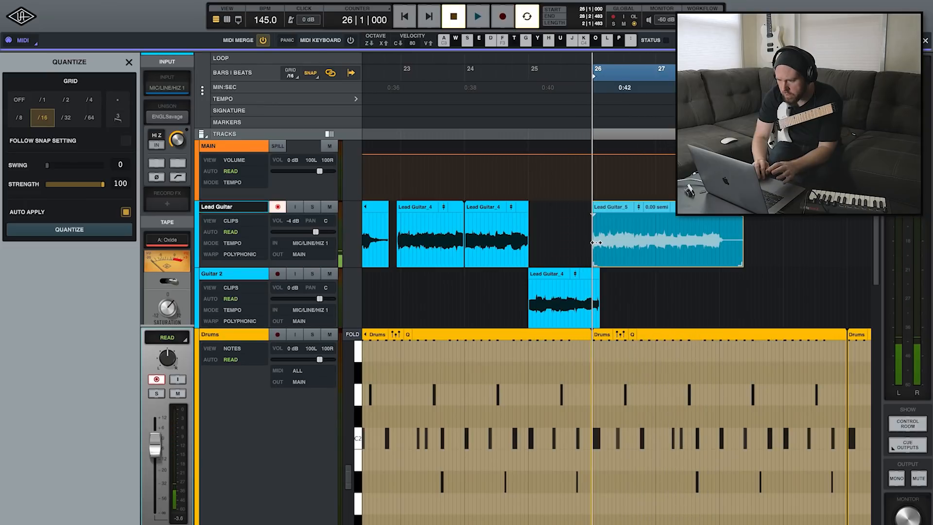
{"action": "left_click_drag", "start_coordinate": [627, 274], "coordinate": [629, 288]}
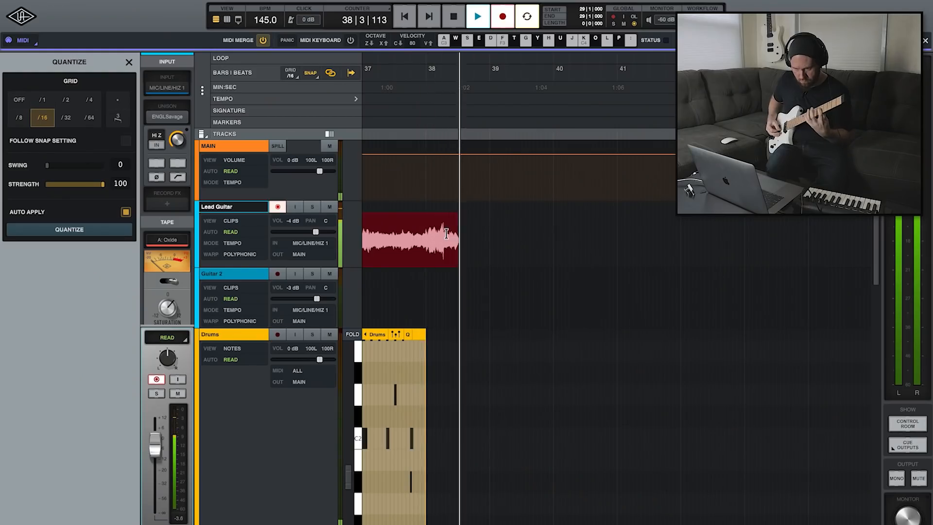
{"action": "key", "text": "space"}
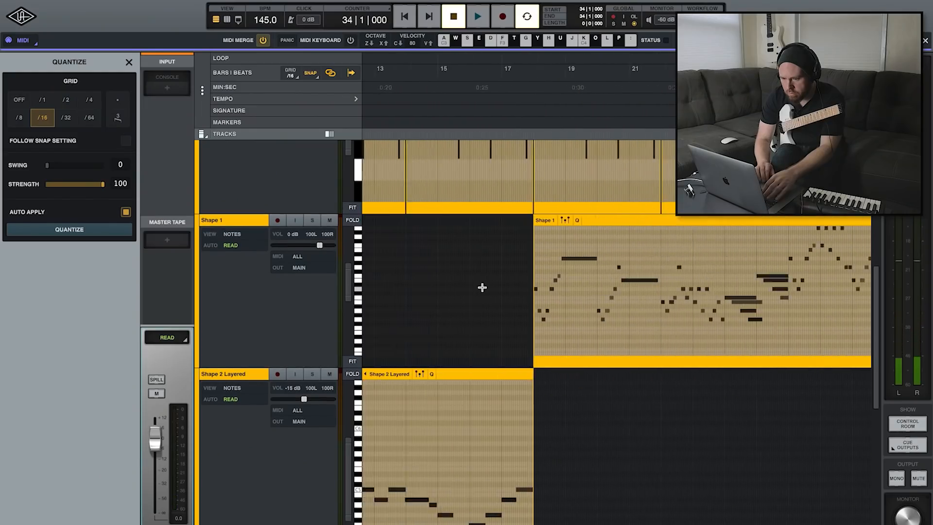
Copy the first two Moog clips, starting at bar 2, to bar 34
{"action": "scroll", "coordinate": [482, 287], "scroll_direction": "down", "scroll_amount": 7}
{"action": "scroll", "coordinate": [482, 288], "scroll_direction": "left", "scroll_amount": 8}
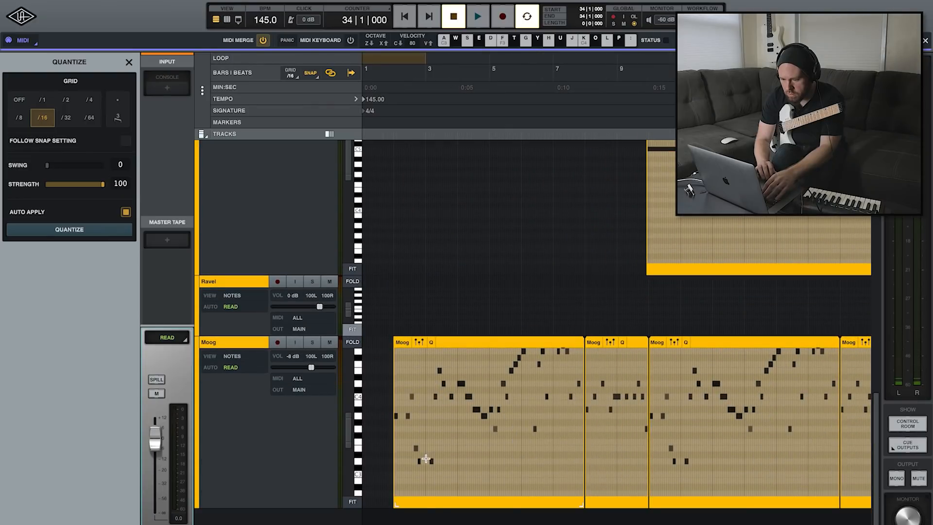
{"action": "left_click", "coordinate": [426, 459]}
{"action": "left_click", "coordinate": [494, 339]}
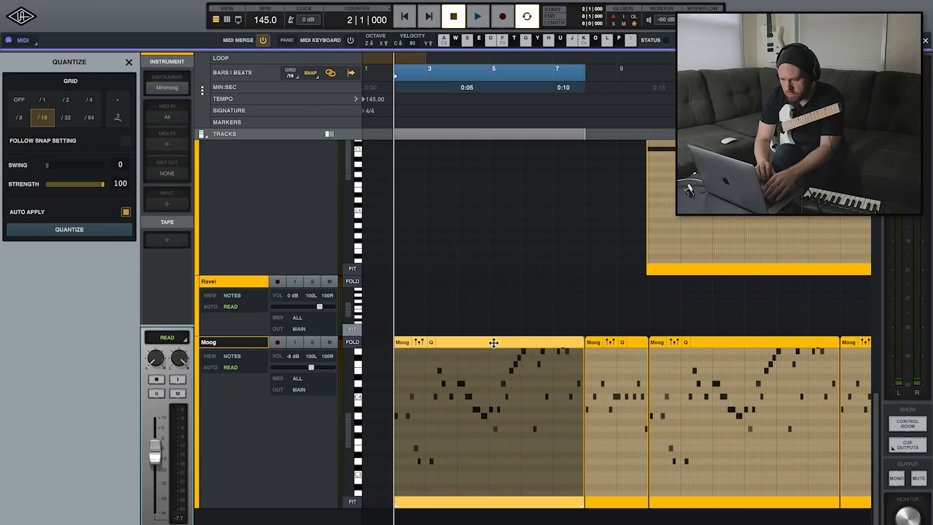
{"action": "left_click", "coordinate": [628, 342], "text": "shift"}
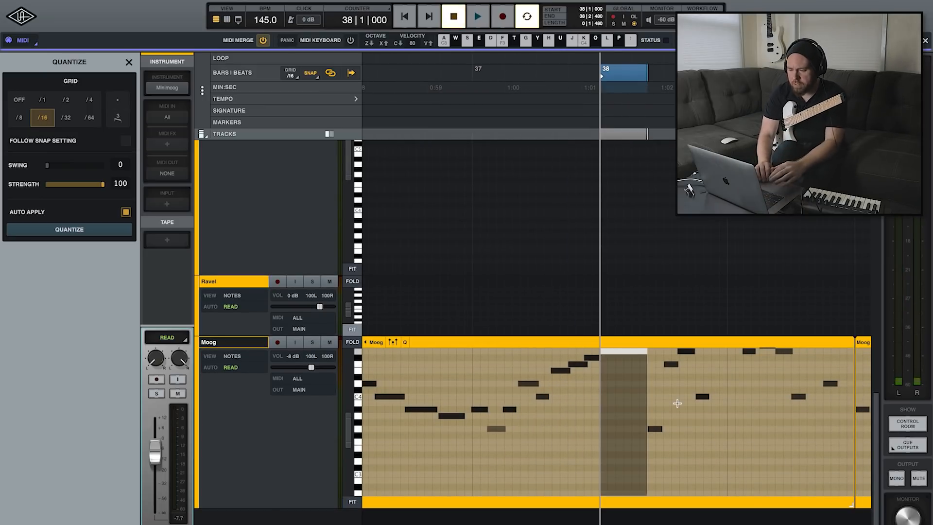
Lengthen the Moog note at 38|4|000 so that it ends at 38|4|720
{"action": "scroll", "coordinate": [677, 403], "scroll_direction": "right", "scroll_amount": 3}
{"action": "left_click", "coordinate": [675, 403]}
{"action": "left_click_drag", "start_coordinate": [665, 397], "coordinate": [677, 397]}
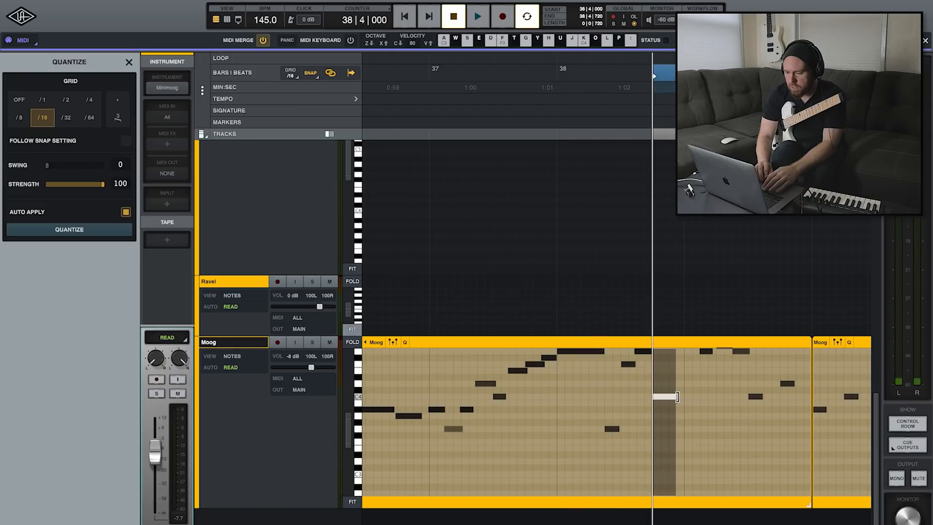
{"action": "left_click", "coordinate": [557, 400]}
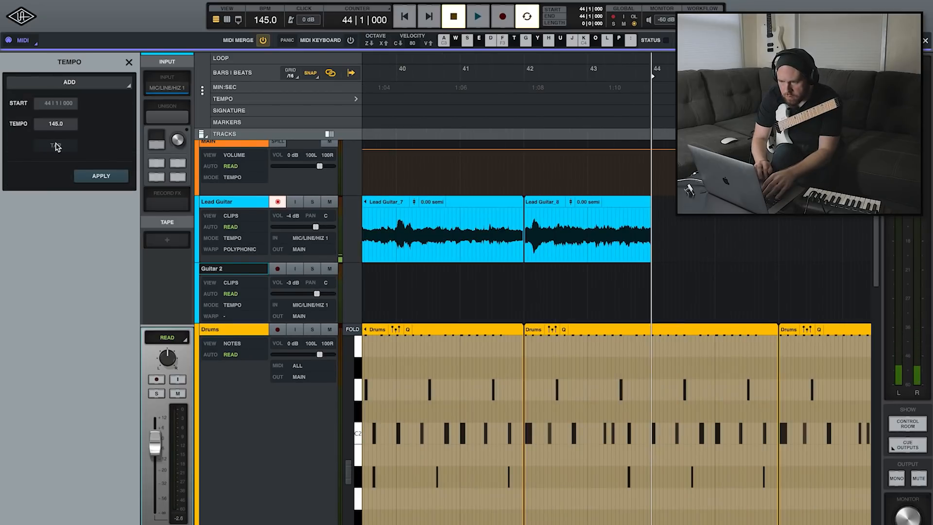
Tap in a tempo of 89.51 BPM for a tempo change at 44|1|000 and apply it
{"action": "left_click", "coordinate": [65, 141]}
{"action": "left_click", "coordinate": [64, 140]}
{"action": "left_click", "coordinate": [64, 140]}
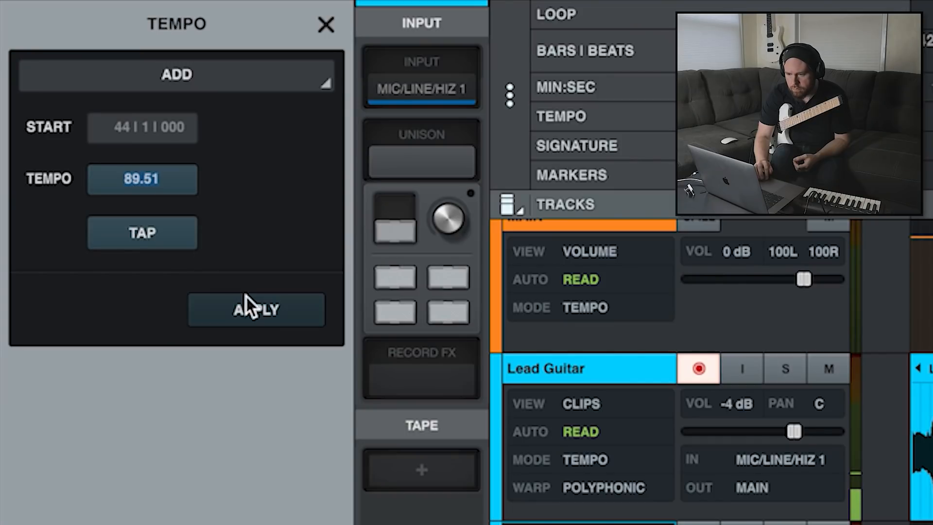
{"action": "left_click", "coordinate": [246, 295]}
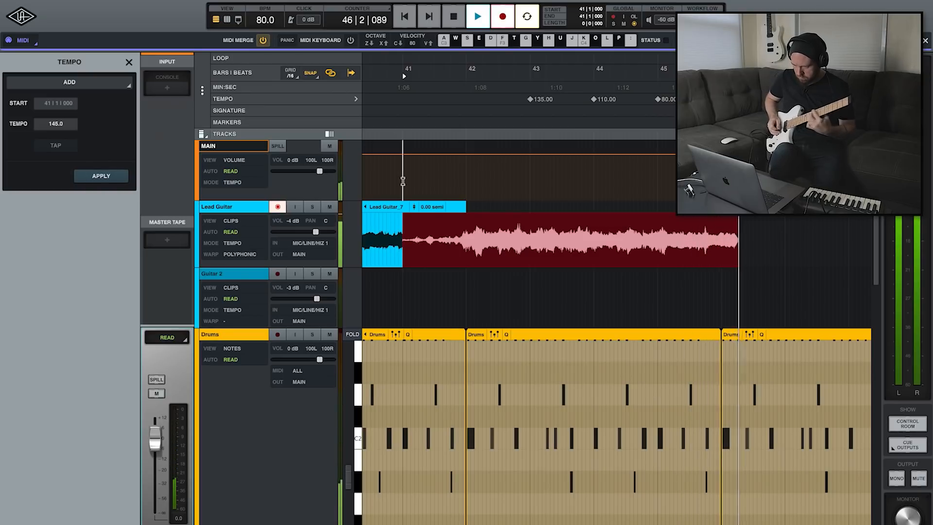
End the Lead Guitar recording, and open the Ravel track's piano instrument with its control section expanded
{"action": "key", "text": "space"}
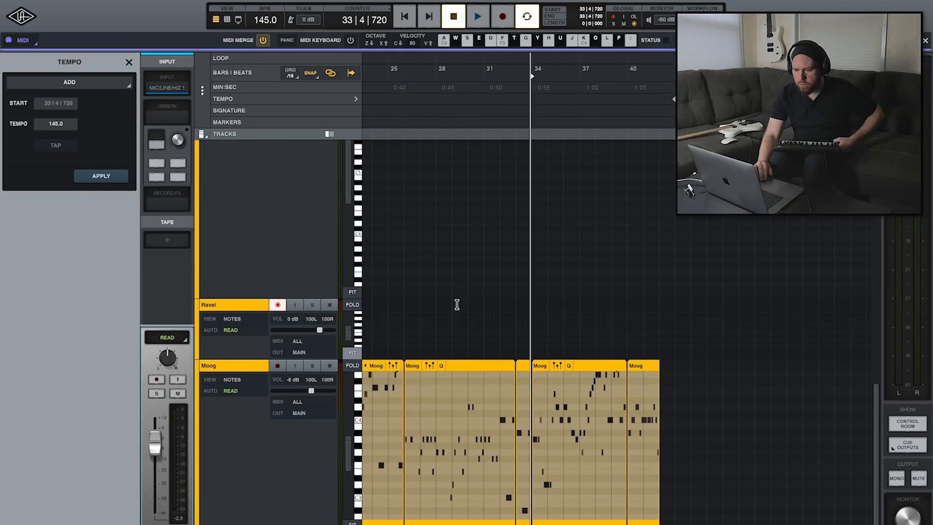
{"action": "scroll", "coordinate": [456, 304], "scroll_direction": "left", "scroll_amount": 5}
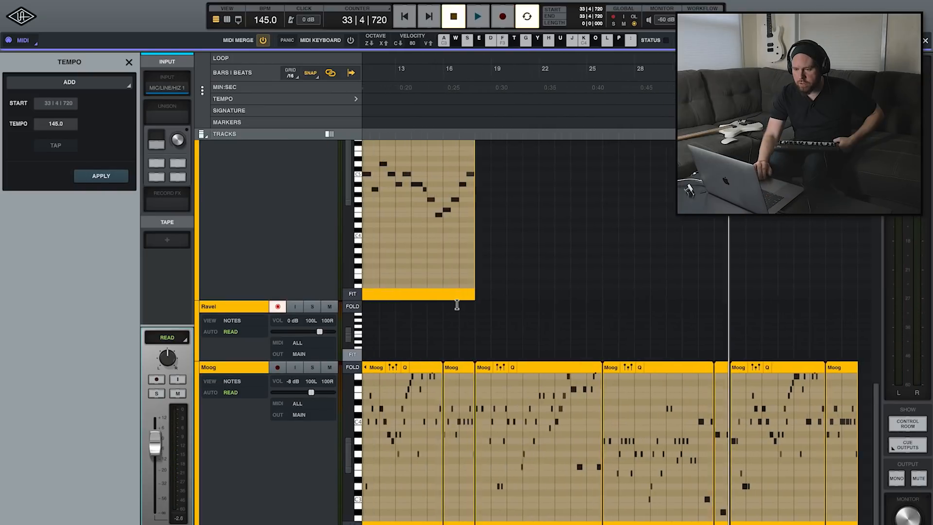
{"action": "left_click", "coordinate": [252, 306]}
{"action": "left_click", "coordinate": [160, 90]}
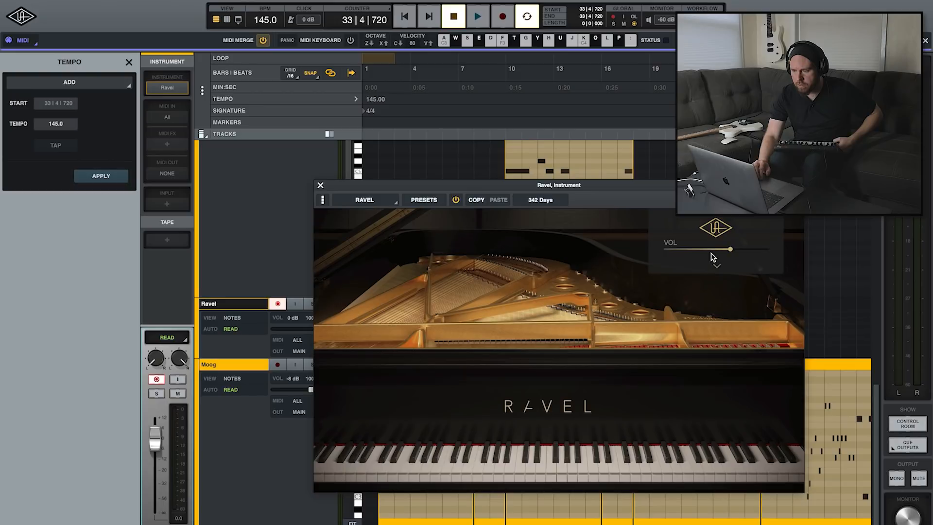
{"action": "left_click", "coordinate": [717, 266]}
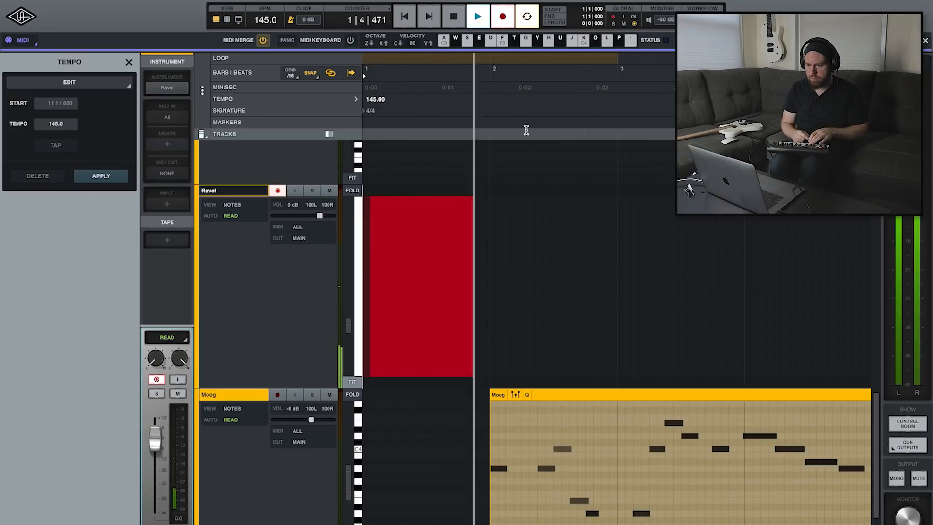
Record and audition a long Ravel note from bar 1, and record another Ravel part from bar 32
{"action": "key", "text": "space"}
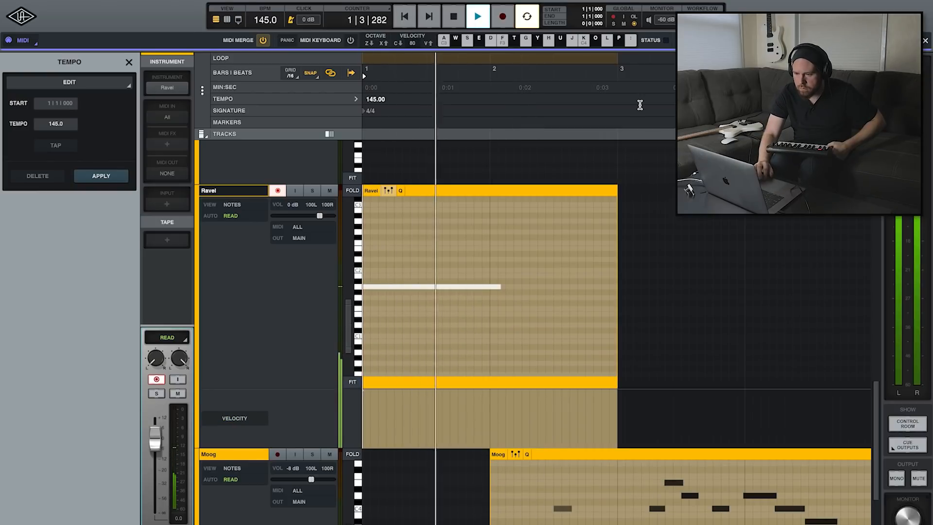
{"action": "key", "text": "space"}
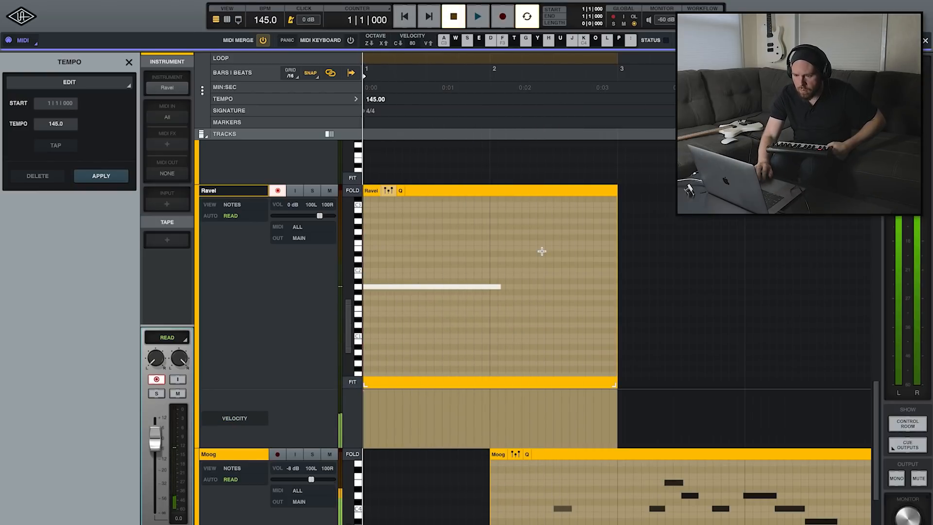
{"action": "left_click", "coordinate": [176, 89]}
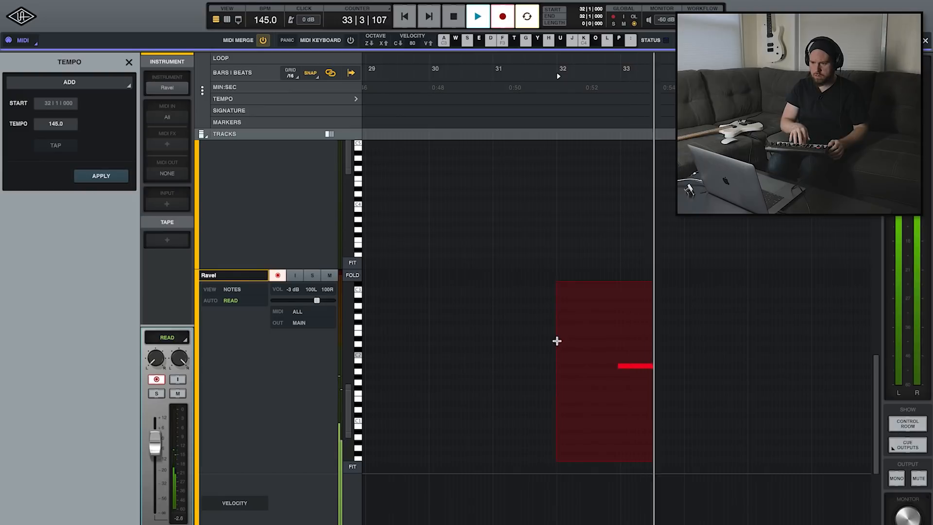
{"action": "key", "text": "space"}
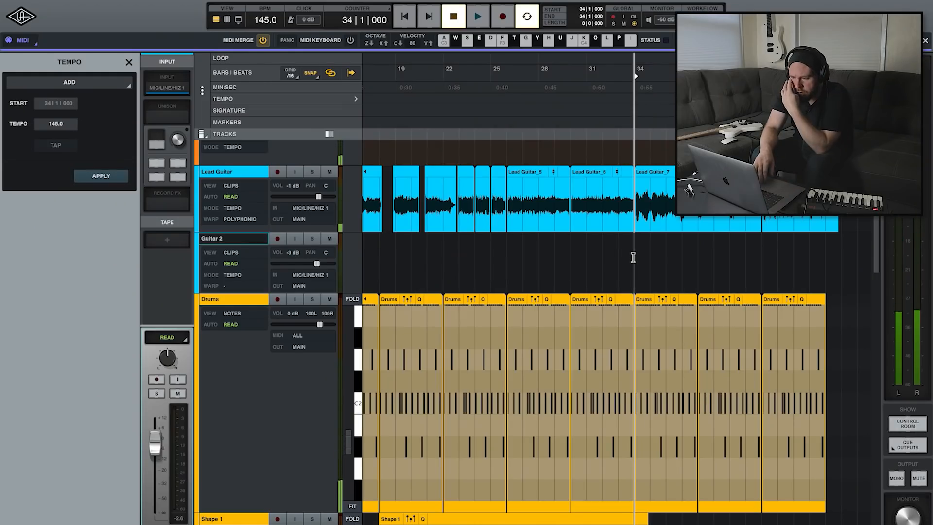
Record a melody on the Shape 2 Layered track from bar 33 at -4 dB, continuing with a punch-in at bar 40
{"action": "scroll", "coordinate": [633, 258], "scroll_direction": "down", "scroll_amount": 1}
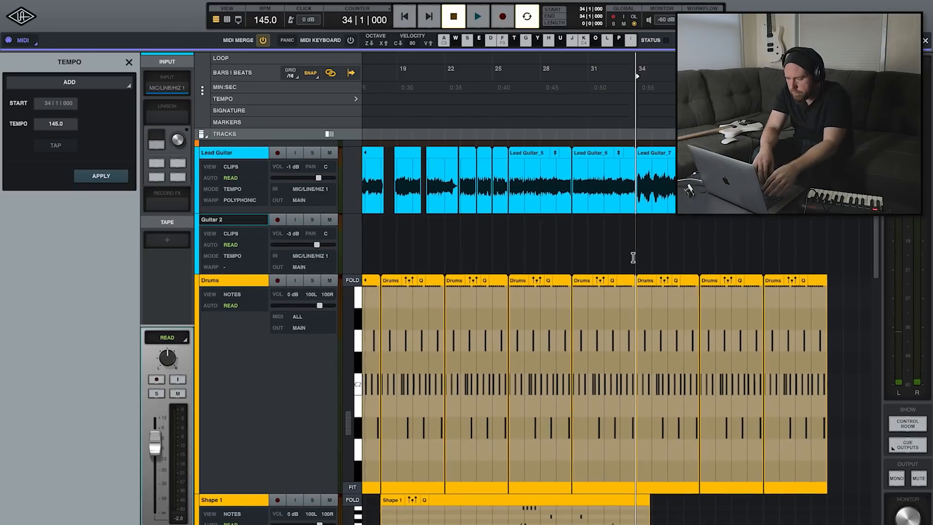
{"action": "scroll", "coordinate": [633, 257], "scroll_direction": "down", "scroll_amount": 10}
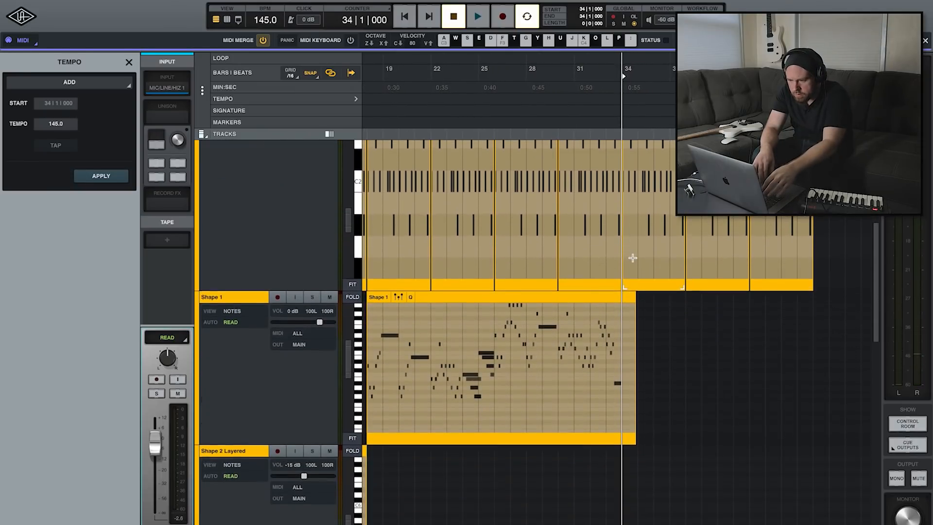
{"action": "scroll", "coordinate": [632, 257], "scroll_direction": "down", "scroll_amount": 5}
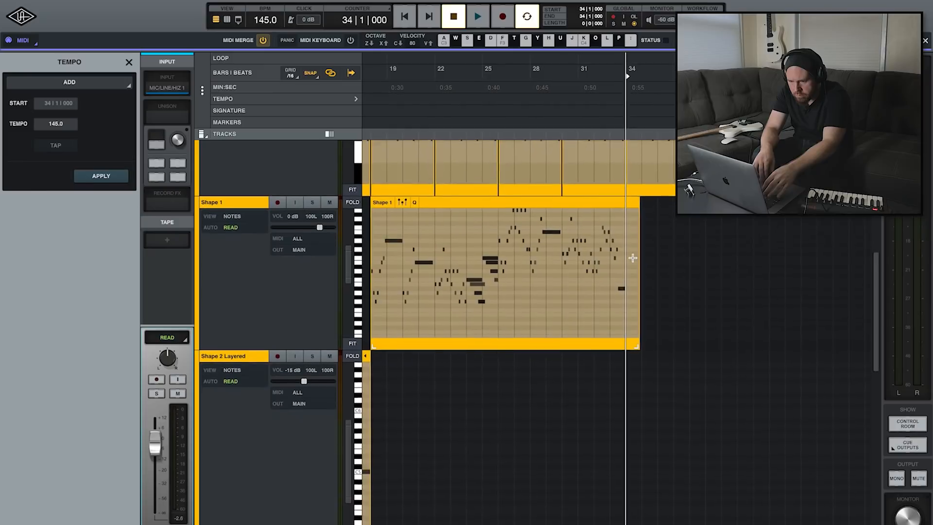
{"action": "scroll", "coordinate": [633, 258], "scroll_direction": "down", "scroll_amount": 1}
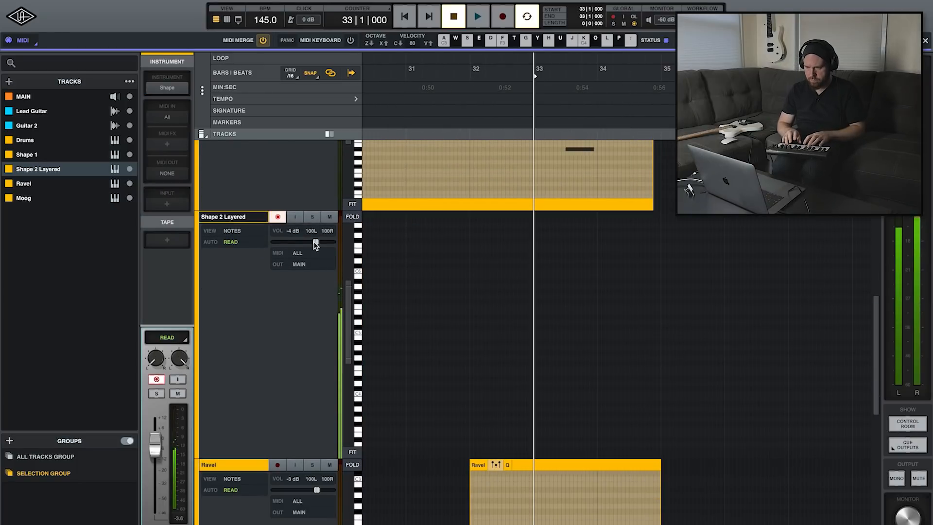
{"action": "key", "text": "r"}
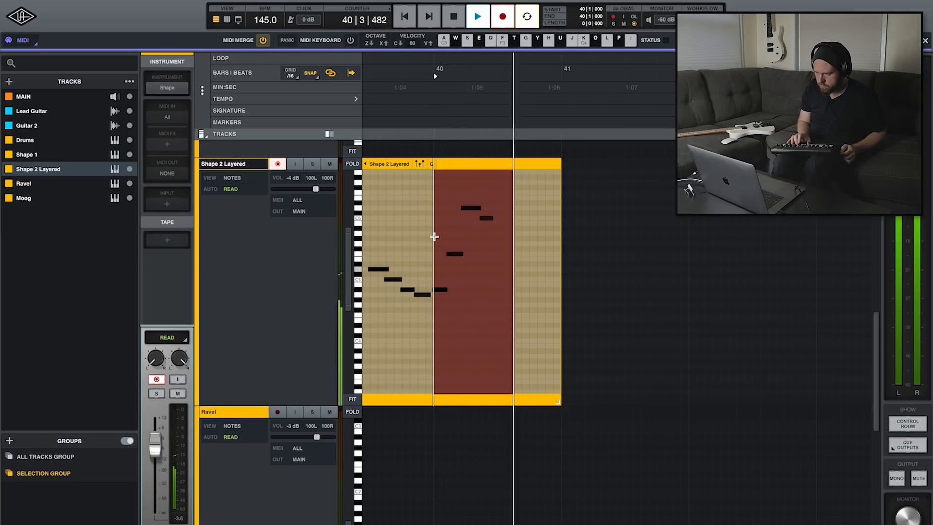
Place the playback position at 1|4|000, just before the first guitar and drum clips
{"action": "scroll", "coordinate": [466, 232], "scroll_direction": "down", "scroll_amount": 2}
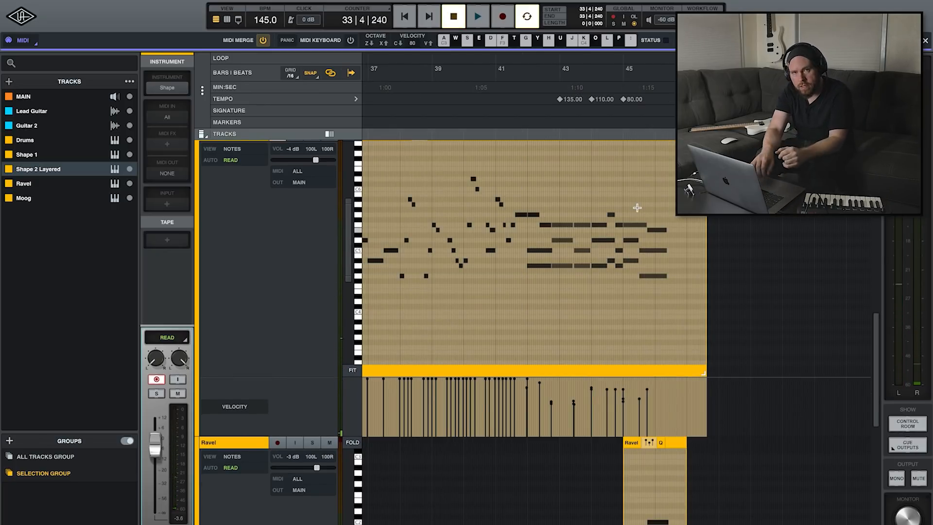
{"action": "scroll", "coordinate": [548, 193], "scroll_direction": "left", "scroll_amount": 10}
{"action": "scroll", "coordinate": [549, 198], "scroll_direction": "up", "scroll_amount": 2}
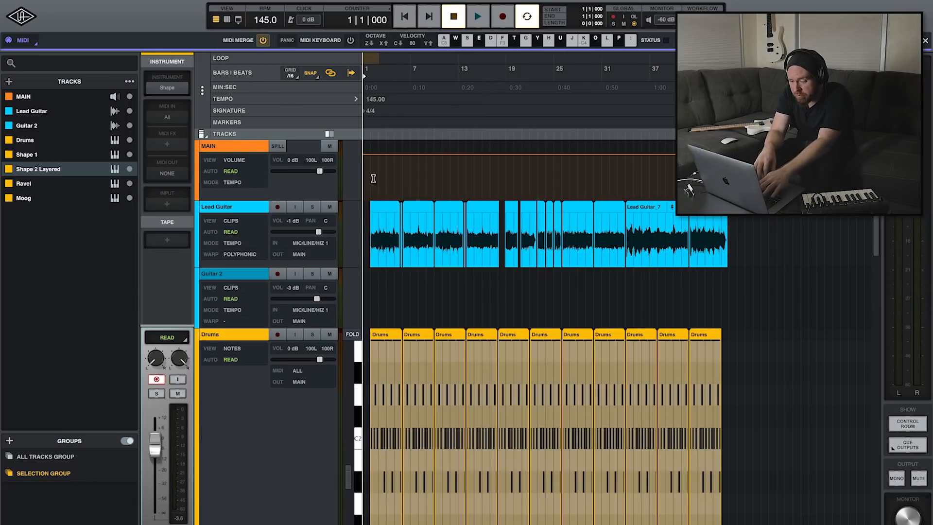
{"action": "key", "text": "t"}
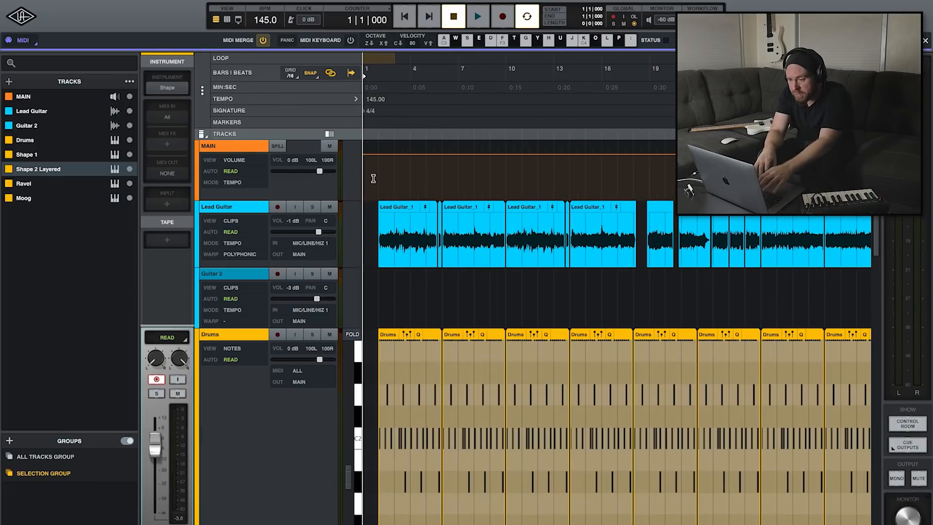
{"action": "left_click", "coordinate": [373, 178]}
{"action": "key", "text": "r"}
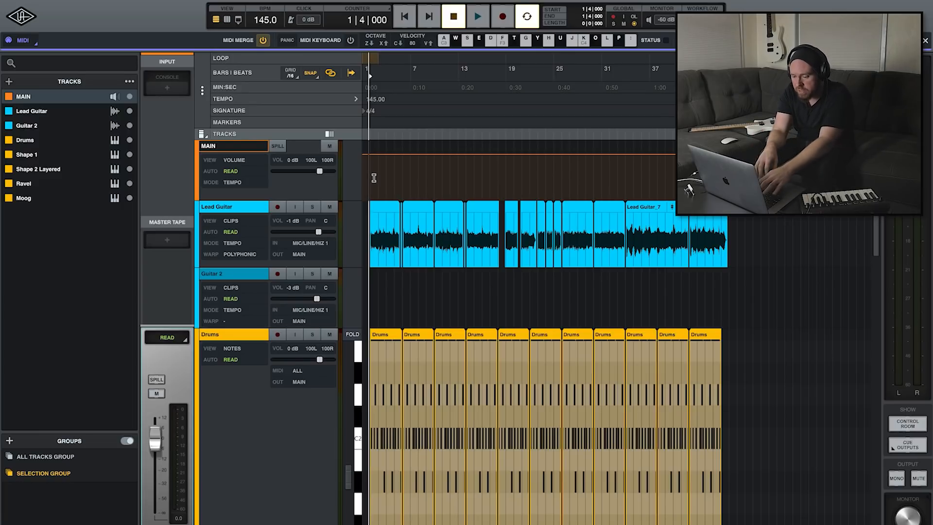
{"action": "key", "text": "t"}
{"action": "key", "text": "t"}
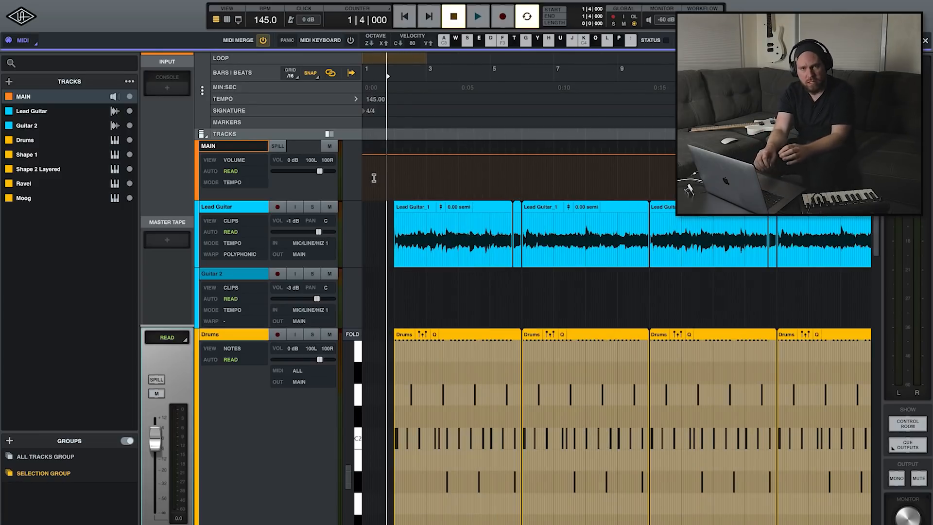